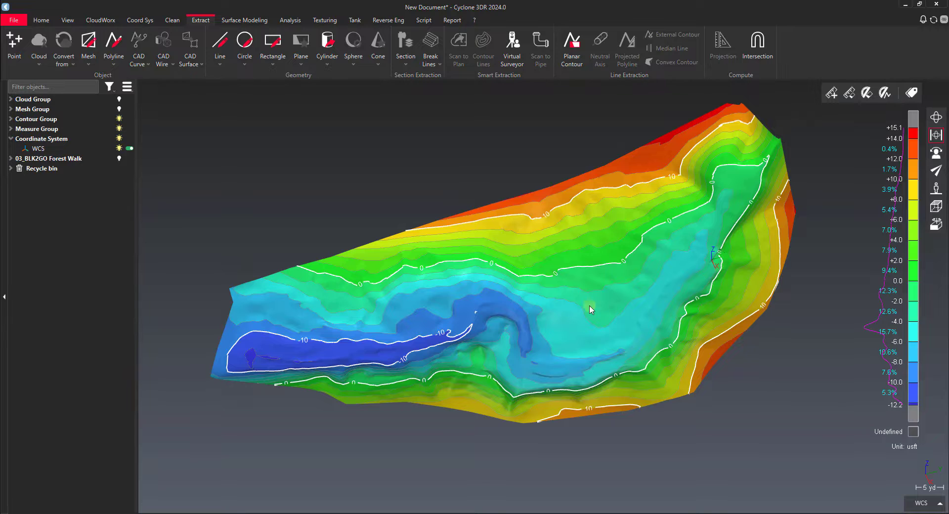
# Hide the colour-mapped Ground mesh in the Measure Group and the whole Contour Group, and show the plain Ground mesh in the Mesh Group
pyautogui.moveTo(553, 326); pyautogui.dragTo(493, 274)
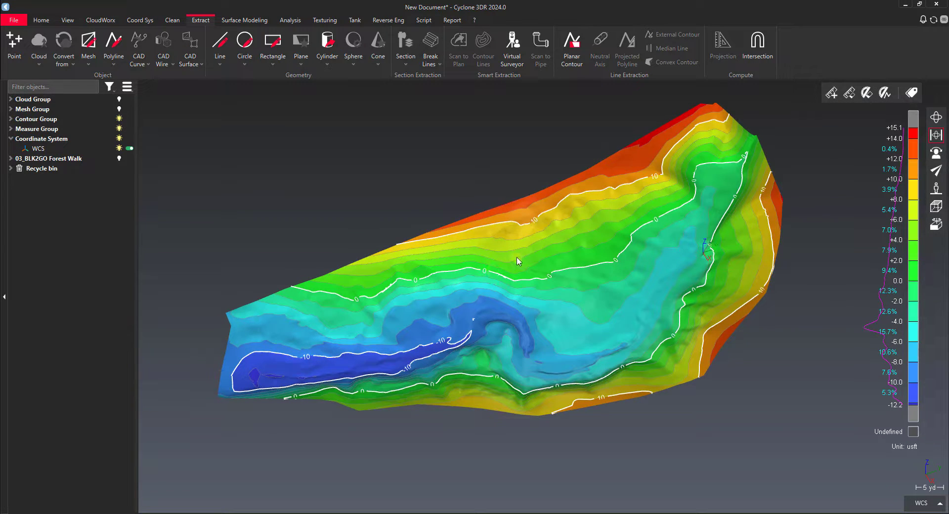
pyautogui.click(482, 207)
pyautogui.click(11, 109)
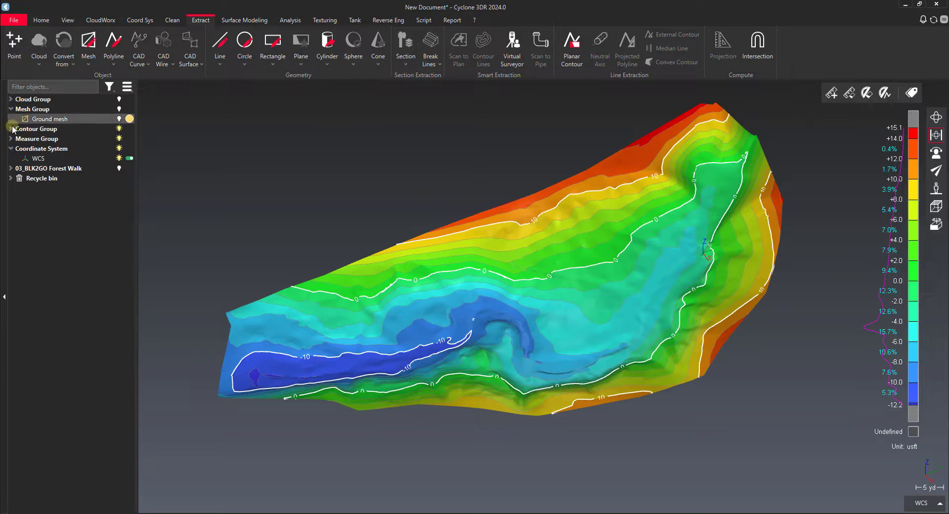
pyautogui.click(10, 169)
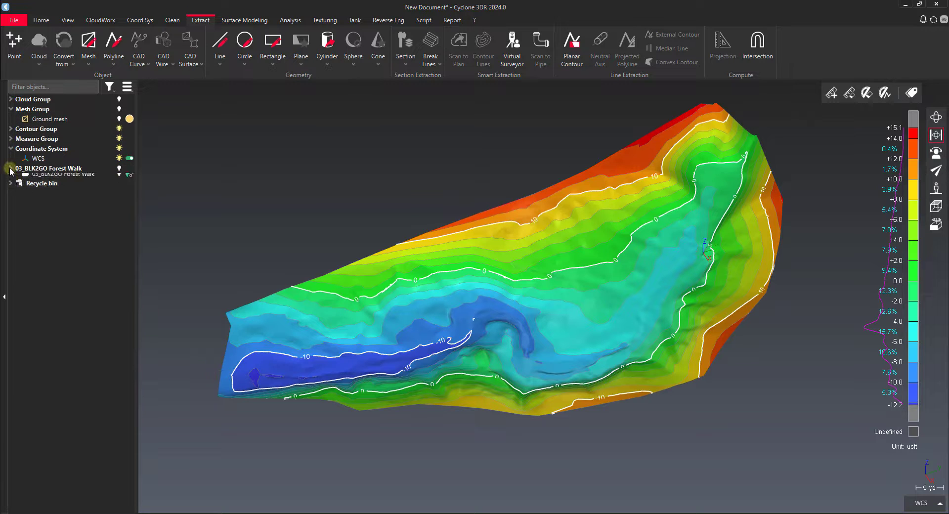
pyautogui.click(11, 139)
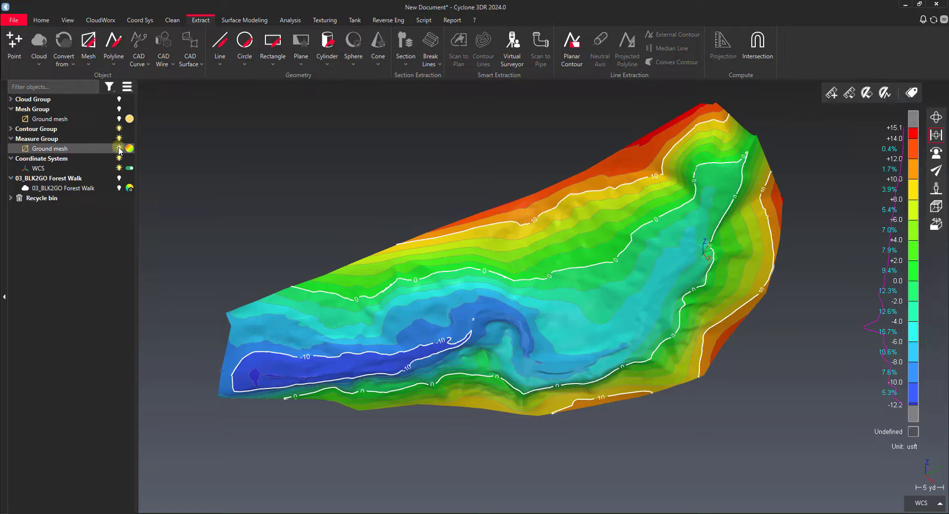
pyautogui.click(119, 148)
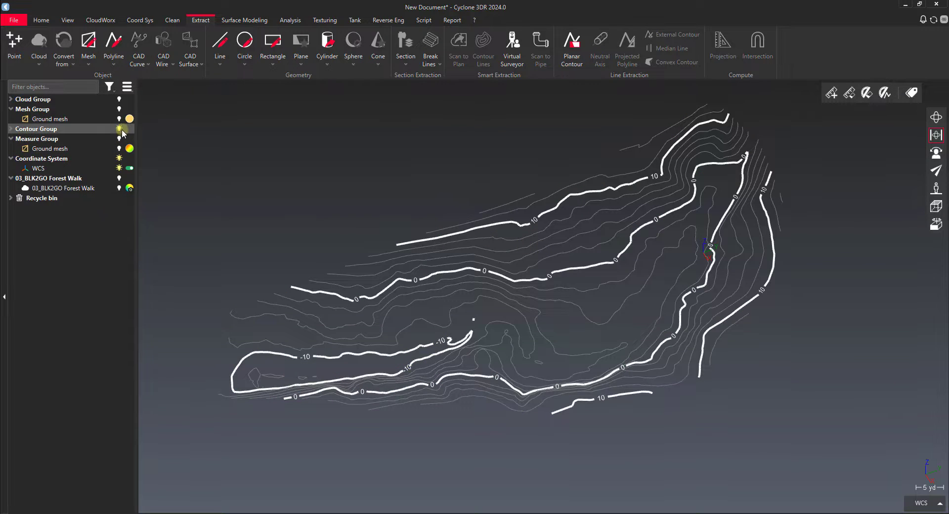
pyautogui.click(120, 130)
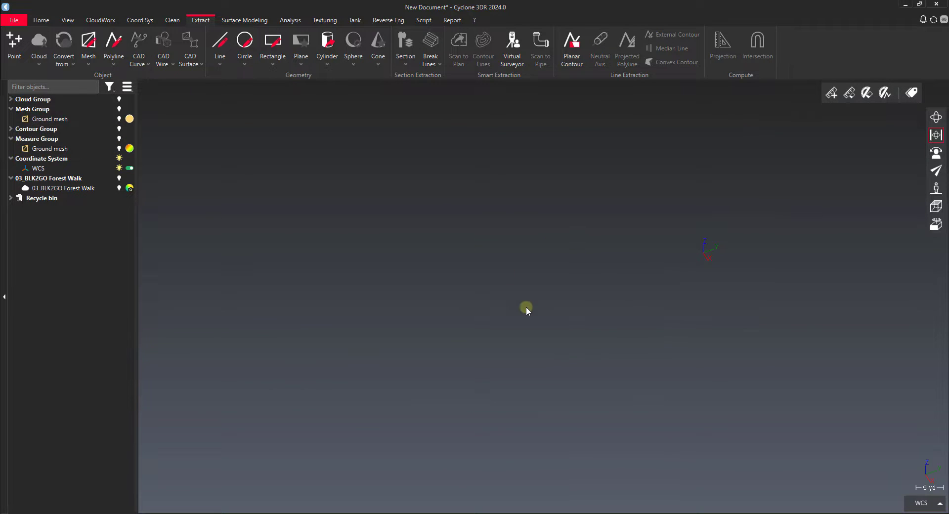
pyautogui.click(119, 119)
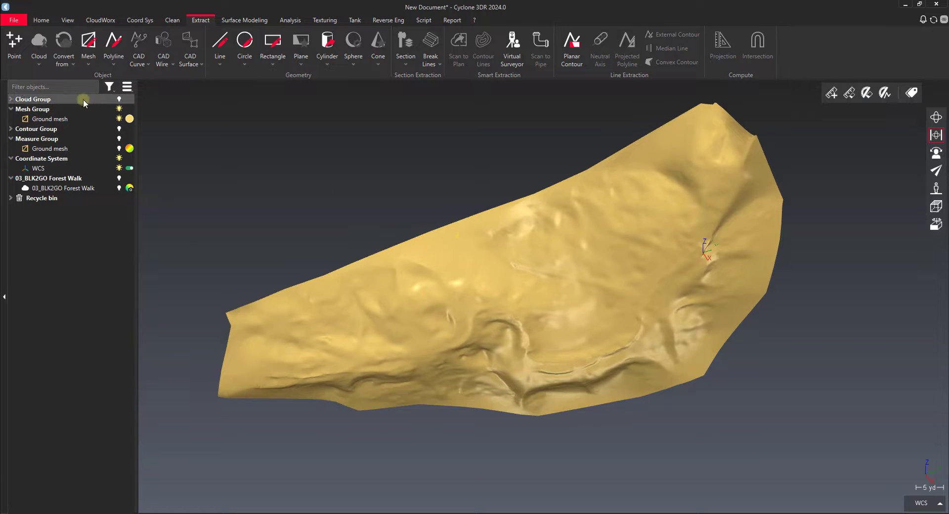
# Display the Ground cloud and the 03_BLK2GO Forest Walk cloud over the ground mesh for comparison, and hide both clouds again
pyautogui.click(119, 100)
pyautogui.click(11, 99)
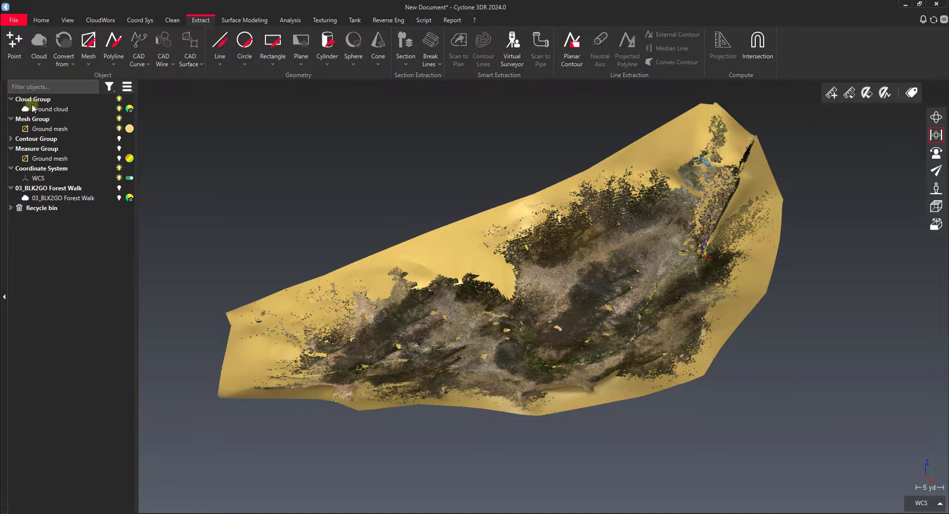
pyautogui.click(119, 197)
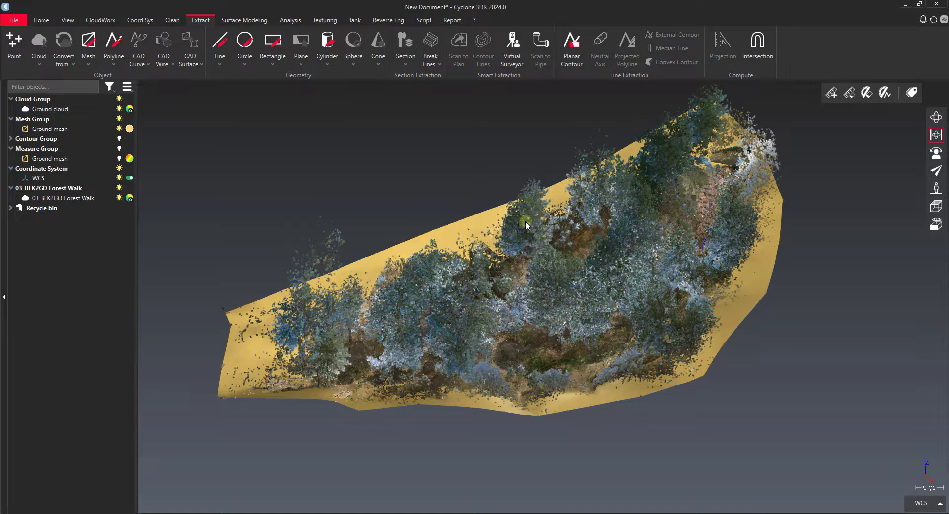
pyautogui.click(118, 197)
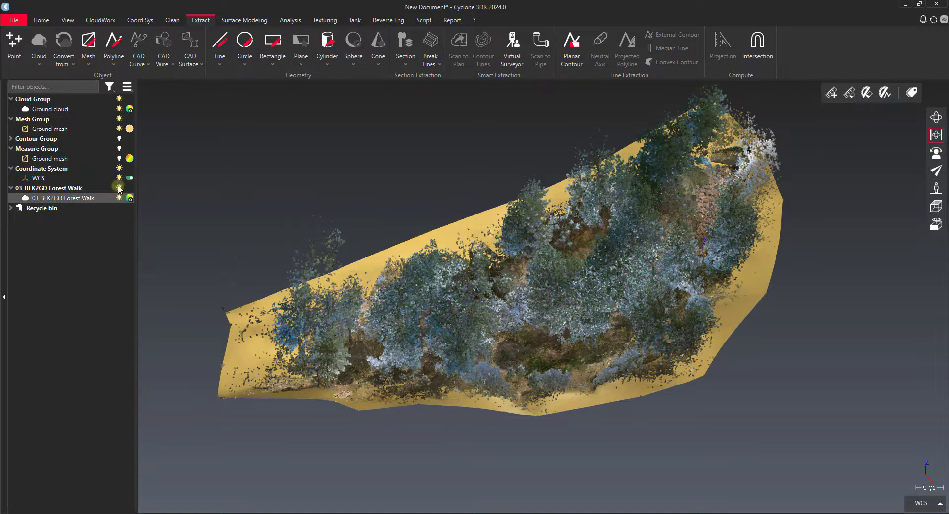
pyautogui.click(118, 108)
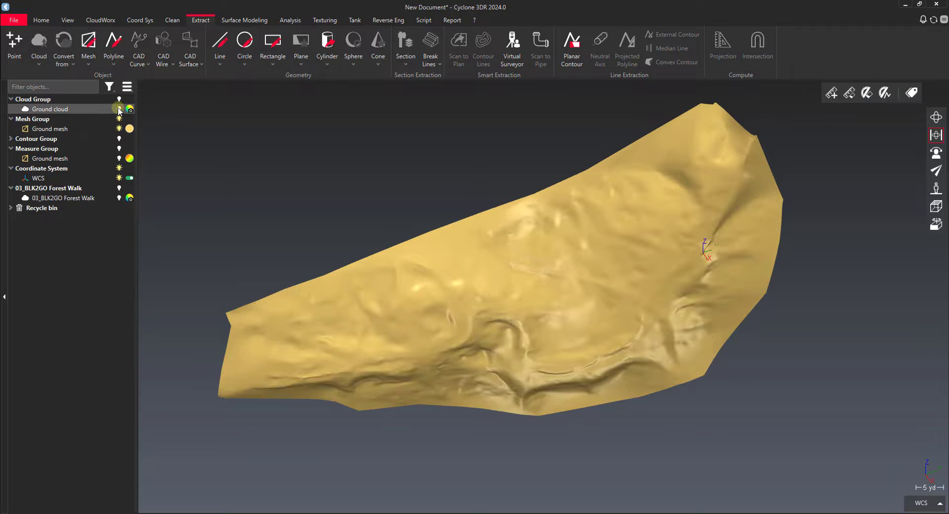
pyautogui.click(597, 307)
pyautogui.click(532, 240)
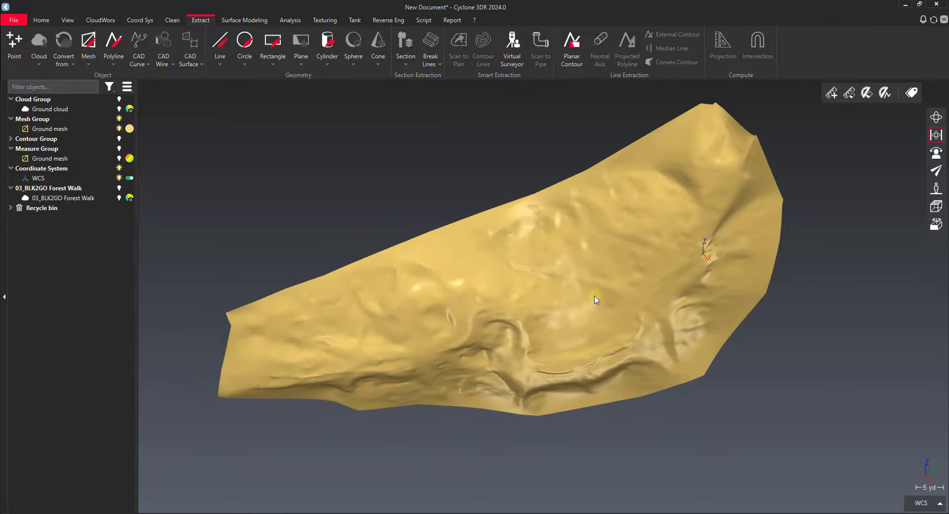
pyautogui.scroll(3, 597, 321)
pyautogui.moveTo(598, 322); pyautogui.dragTo(644, 289)
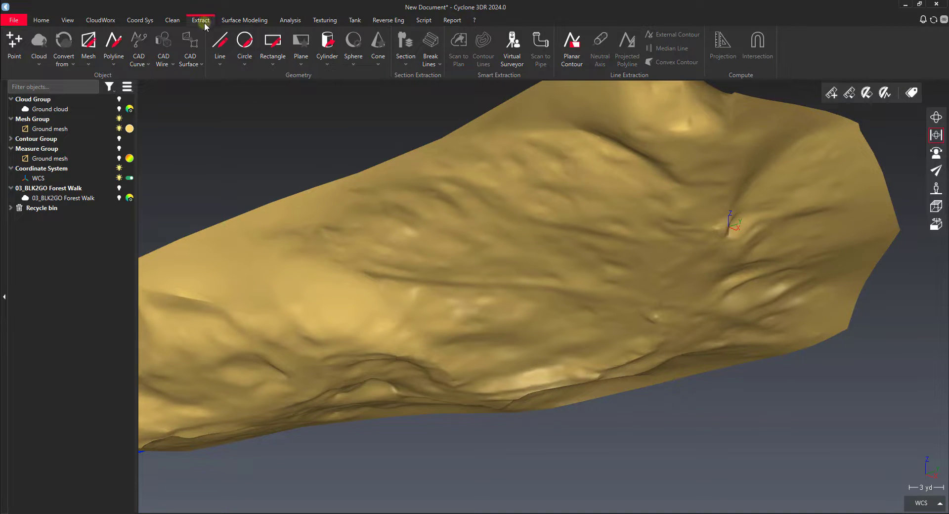
pyautogui.click(440, 98)
pyautogui.click(425, 63)
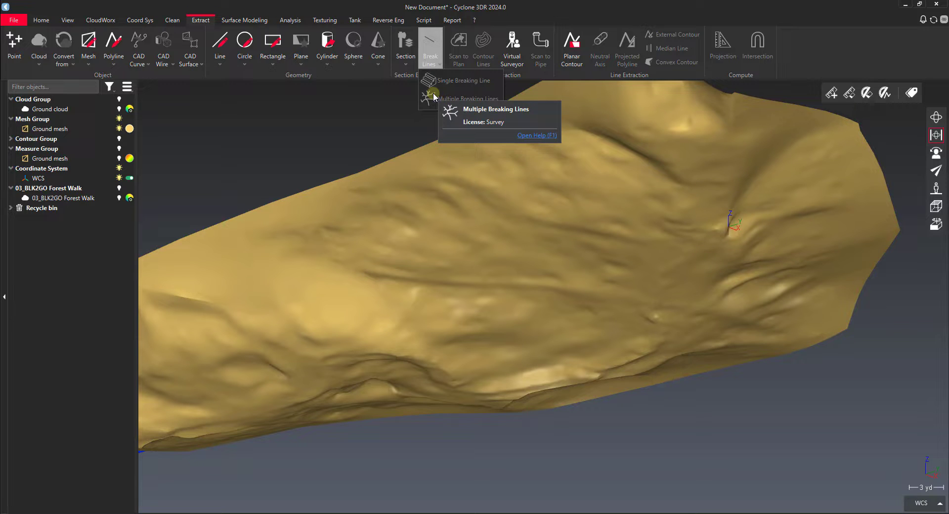
pyautogui.click(461, 80)
pyautogui.click(538, 243)
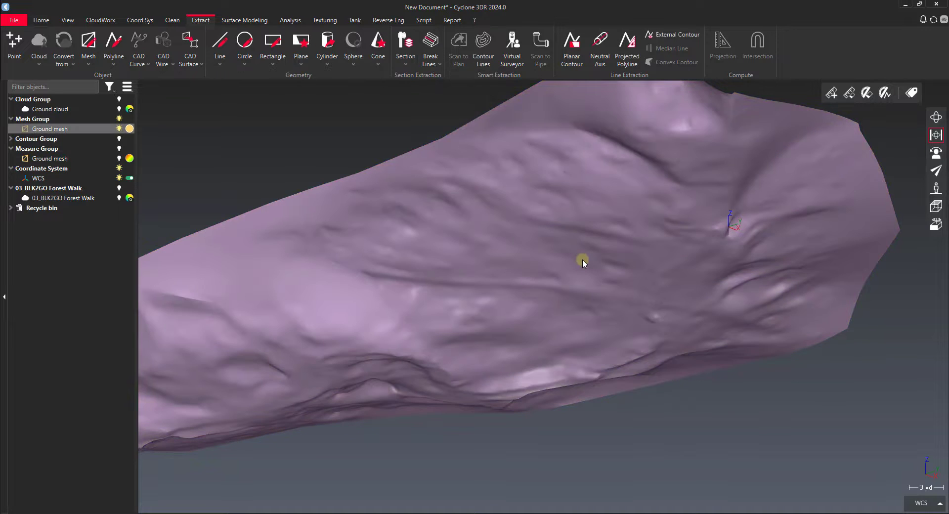
pyautogui.moveTo(582, 259); pyautogui.dragTo(381, 271)
pyautogui.scroll(6, 509, 288)
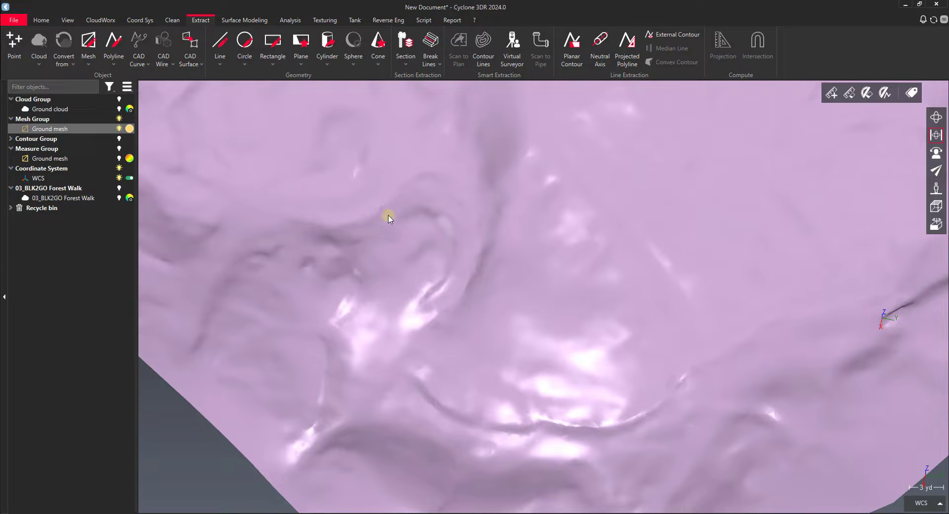
pyautogui.scroll(-4, 494, 218)
pyautogui.moveTo(588, 257); pyautogui.dragTo(752, 196)
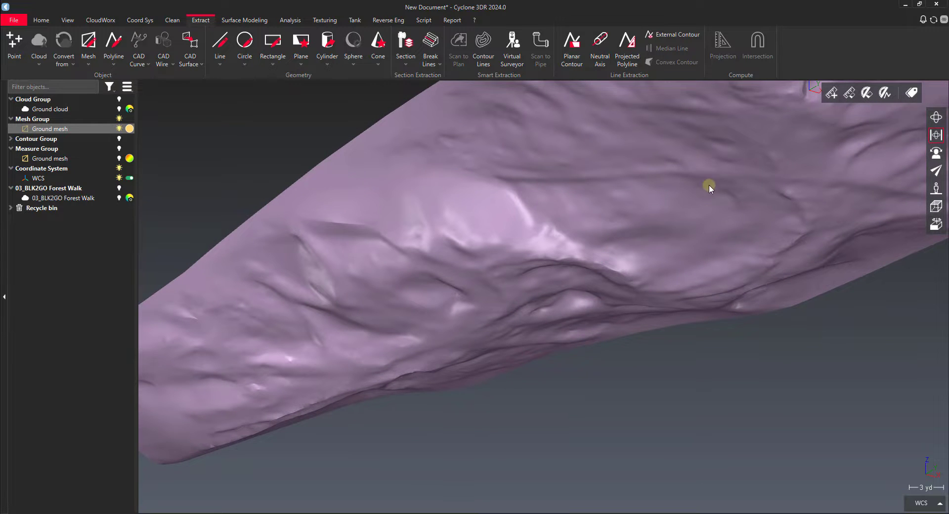
pyautogui.click(758, 328)
pyautogui.moveTo(729, 218); pyautogui.dragTo(624, 263)
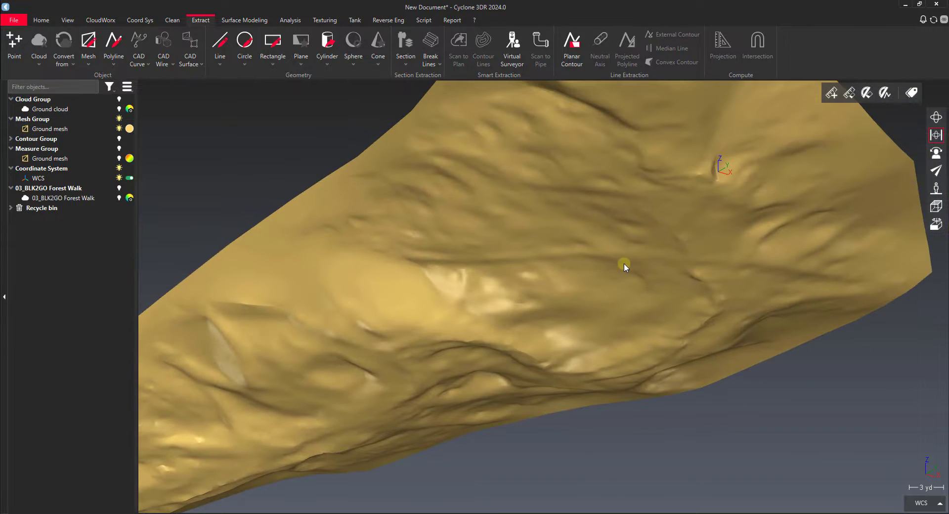
# Preview Multiple Breaking Lines on the Ground mesh with mesh quality shifted slightly towards Smooth and relevancy kept at All lines
pyautogui.click(564, 243)
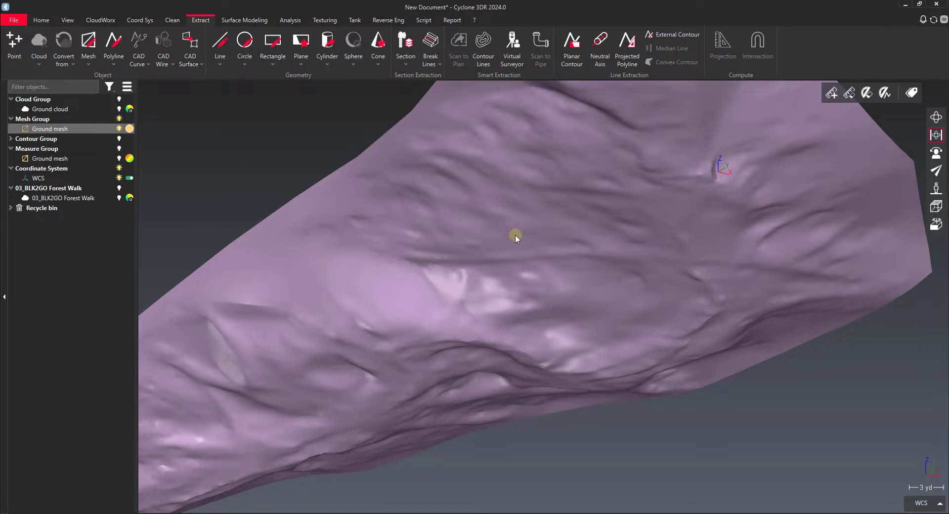
pyautogui.click(436, 68)
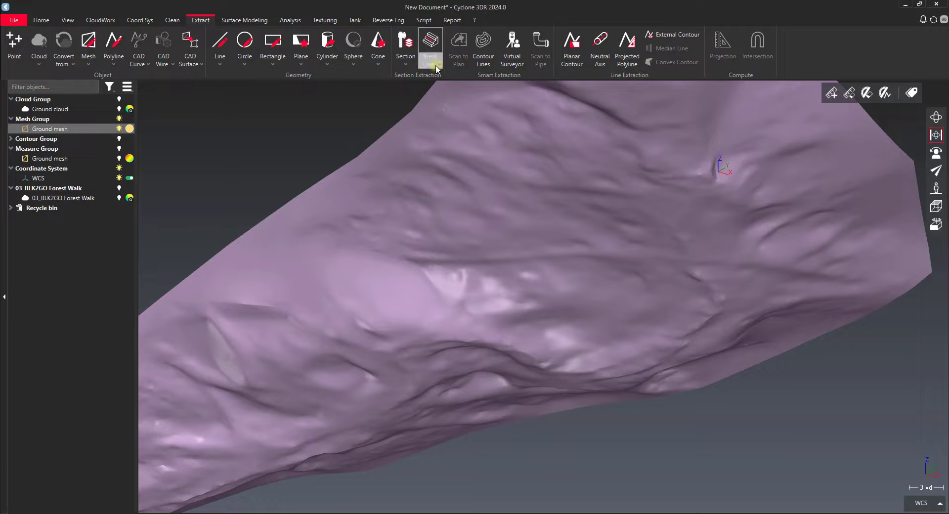
pyautogui.click(435, 65)
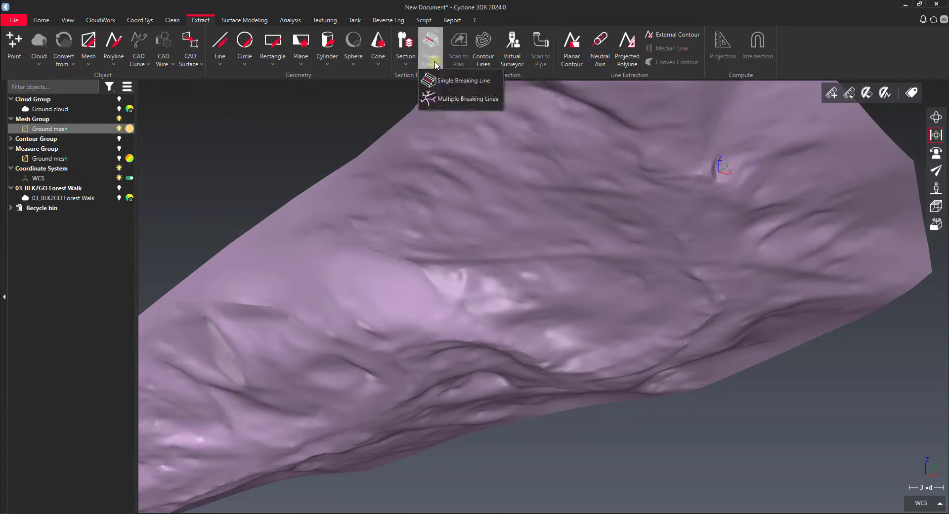
pyautogui.click(430, 101)
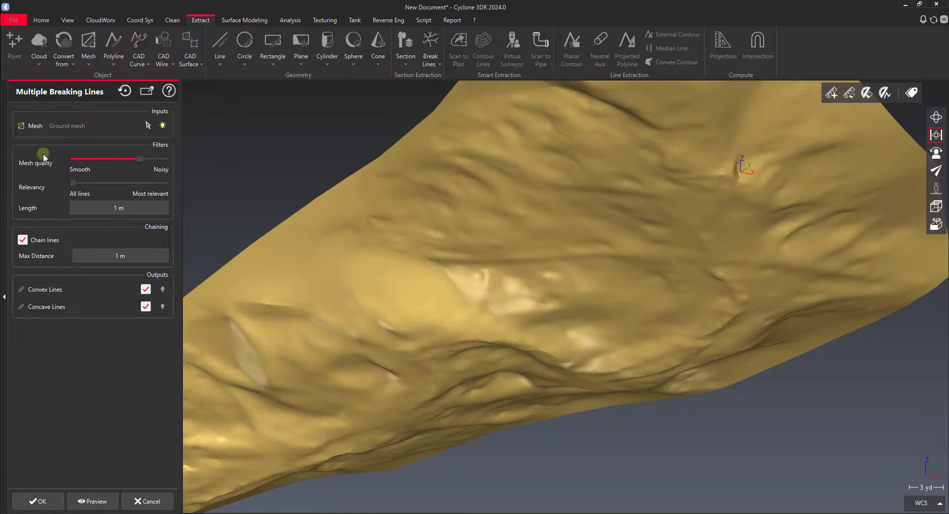
pyautogui.moveTo(138, 159)
pyautogui.mouseDown()
pyautogui.moveTo(105, 165)
pyautogui.moveTo(136, 165)
pyautogui.mouseUp()
pyautogui.moveTo(95, 185); pyautogui.dragTo(72, 192)
pyautogui.moveTo(118, 206)
pyautogui.click(82, 502)
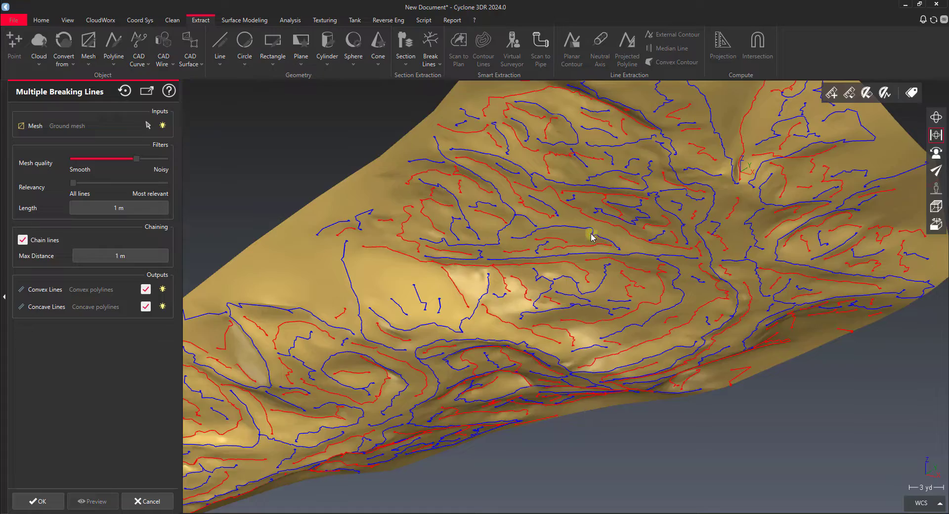
# Examine the previewed convex and concave breaking lines across the Ground mesh, both close up and over the whole terrain
pyautogui.scroll(3, 592, 237)
pyautogui.moveTo(527, 267); pyautogui.dragTo(604, 273)
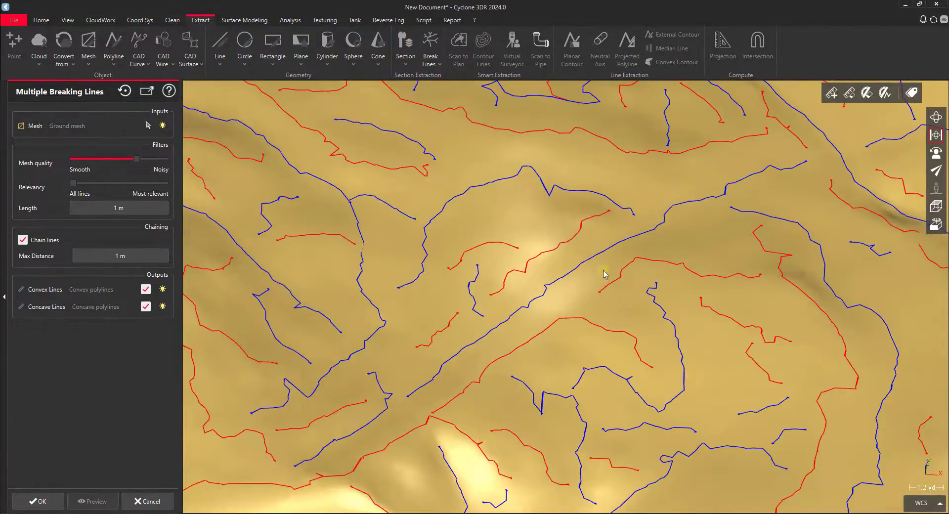
pyautogui.scroll(-6, 528, 320)
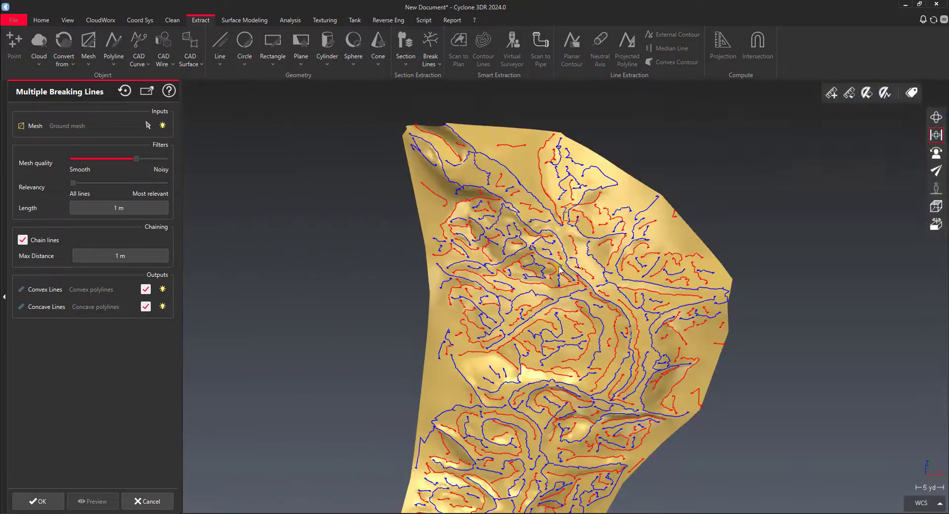
pyautogui.moveTo(553, 222); pyautogui.dragTo(564, 306, button='middle')
pyautogui.scroll(4, 523, 277)
pyautogui.moveTo(549, 294); pyautogui.dragTo(375, 265)
pyautogui.scroll(5, 520, 229)
pyautogui.moveTo(522, 232); pyautogui.dragTo(385, 275)
pyautogui.moveTo(266, 197); pyautogui.dragTo(531, 242, button='middle')
pyautogui.scroll(5, 584, 260)
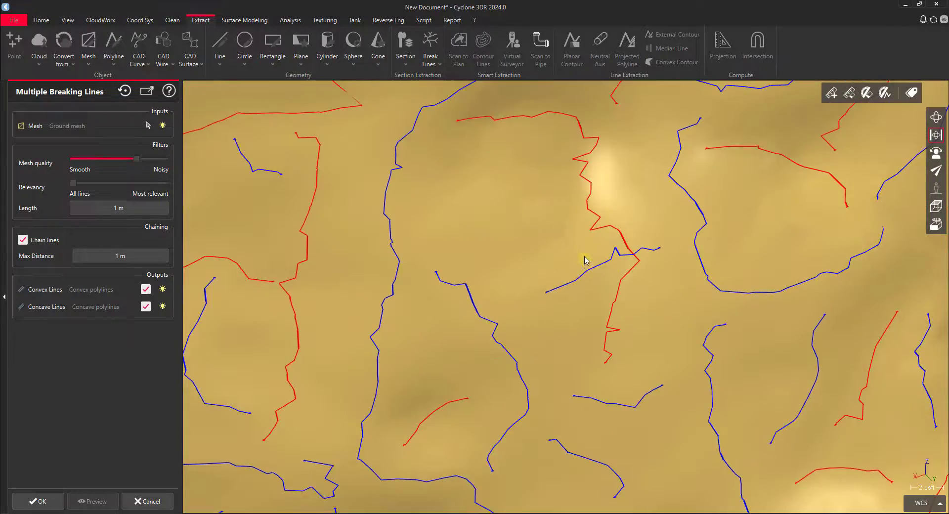
pyautogui.moveTo(565, 247); pyautogui.dragTo(510, 287)
pyautogui.scroll(-6, 460, 232)
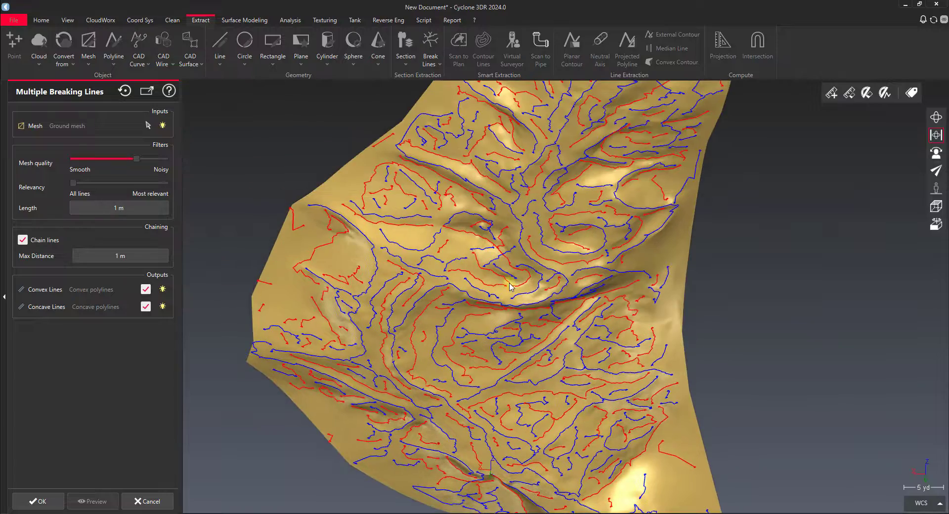
pyautogui.scroll(4, 434, 148)
pyautogui.moveTo(445, 196); pyautogui.dragTo(407, 145)
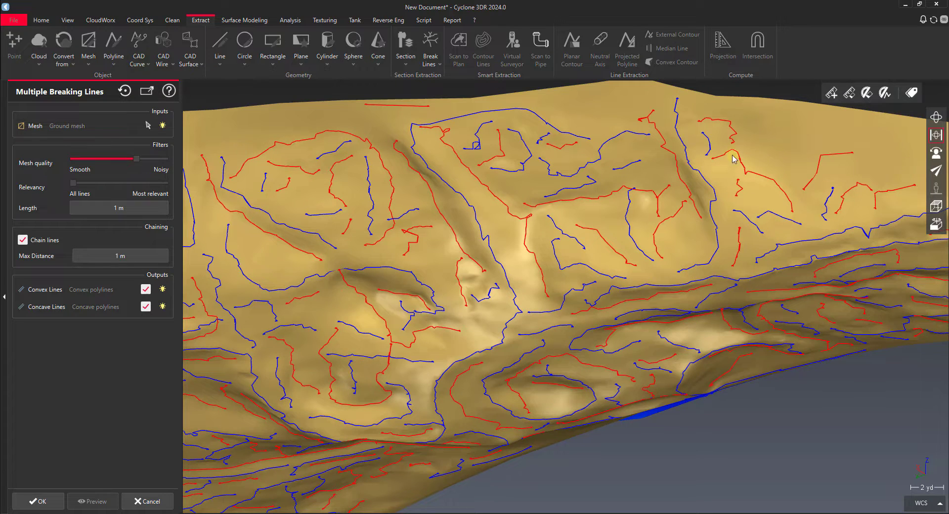
pyautogui.scroll(-5, 734, 159)
pyautogui.scroll(5, 499, 216)
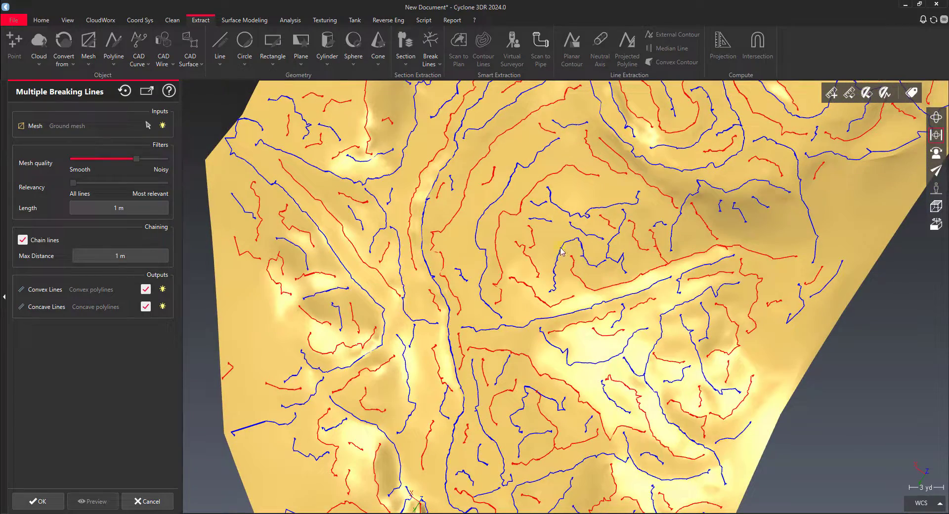
pyautogui.scroll(-8, 562, 238)
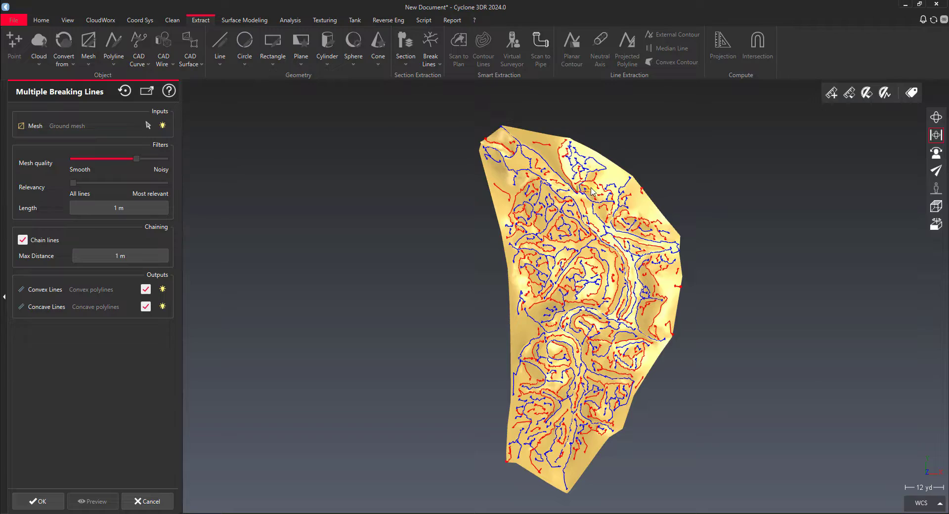
pyautogui.scroll(5, 591, 192)
pyautogui.moveTo(558, 290); pyautogui.dragTo(485, 212)
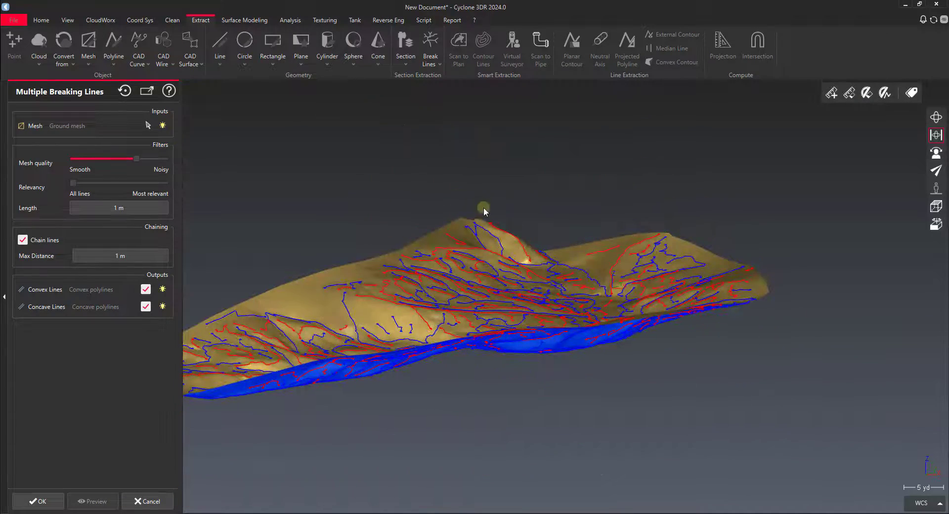
# Create the previewed convex and concave breaking lines, and hide the Ground mesh to inspect the lines on their own
pyautogui.click(29, 500)
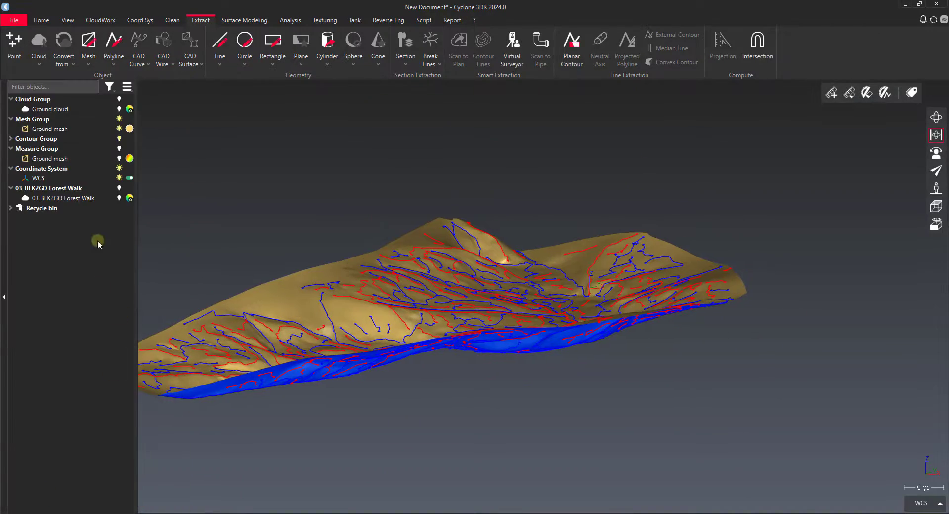
pyautogui.click(118, 128)
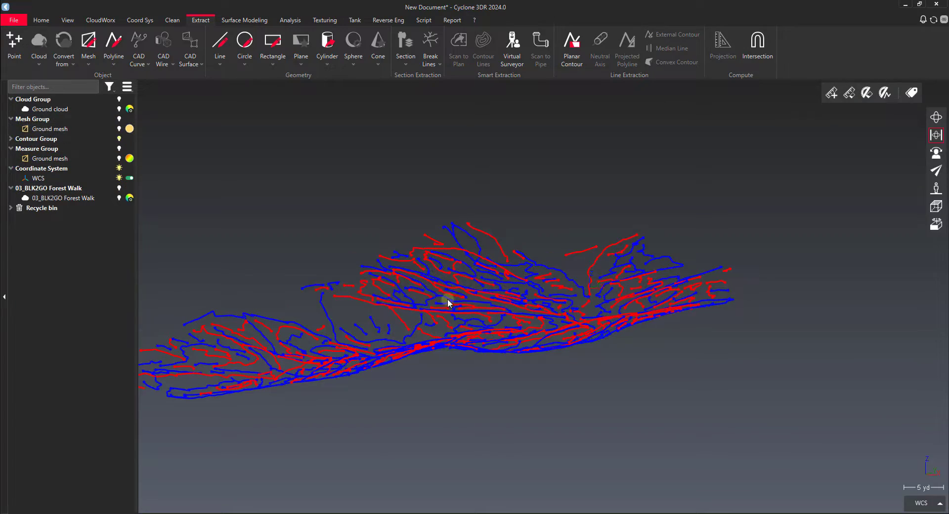
pyautogui.moveTo(449, 302); pyautogui.dragTo(476, 307)
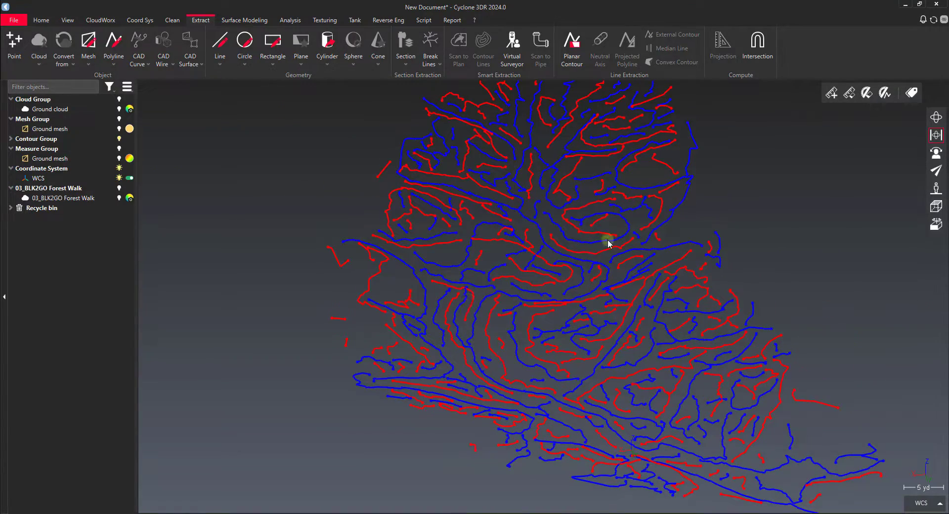
pyautogui.moveTo(612, 269); pyautogui.dragTo(518, 251)
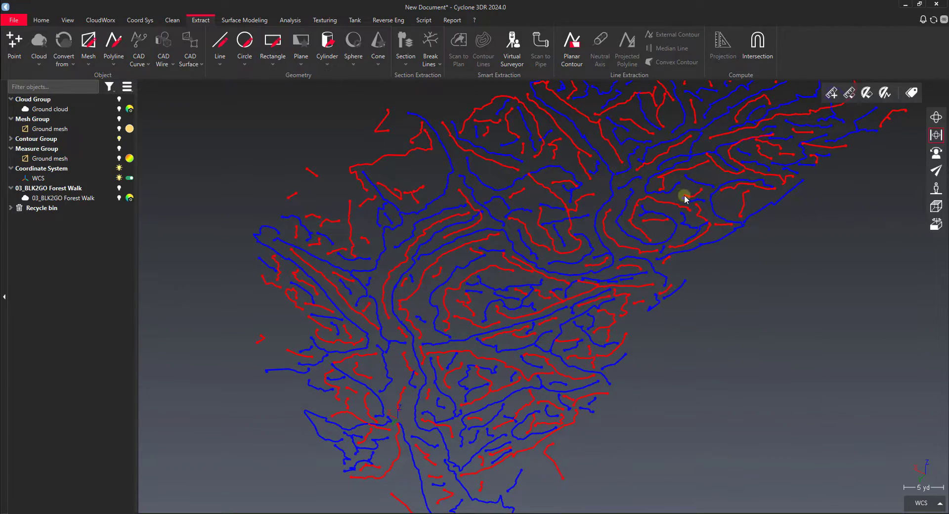
pyautogui.moveTo(684, 198); pyautogui.dragTo(564, 281)
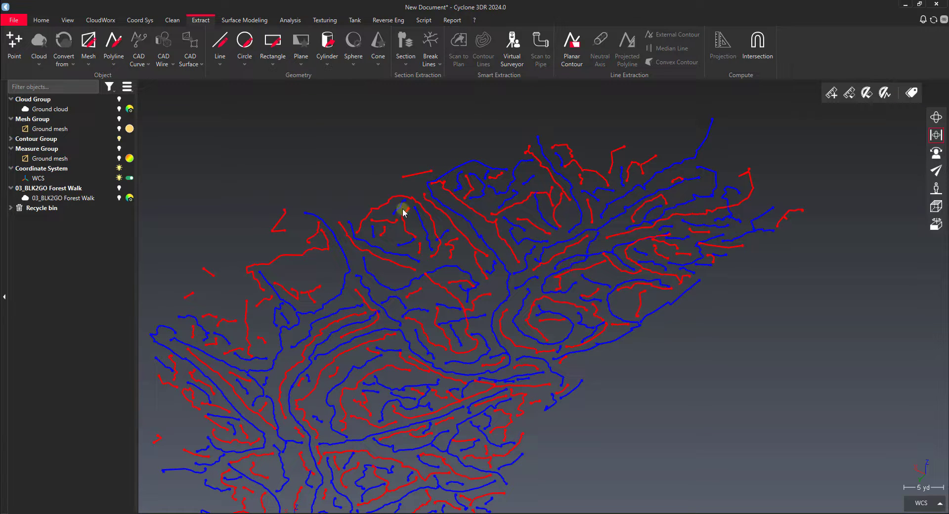
pyautogui.moveTo(395, 275); pyautogui.dragTo(468, 169)
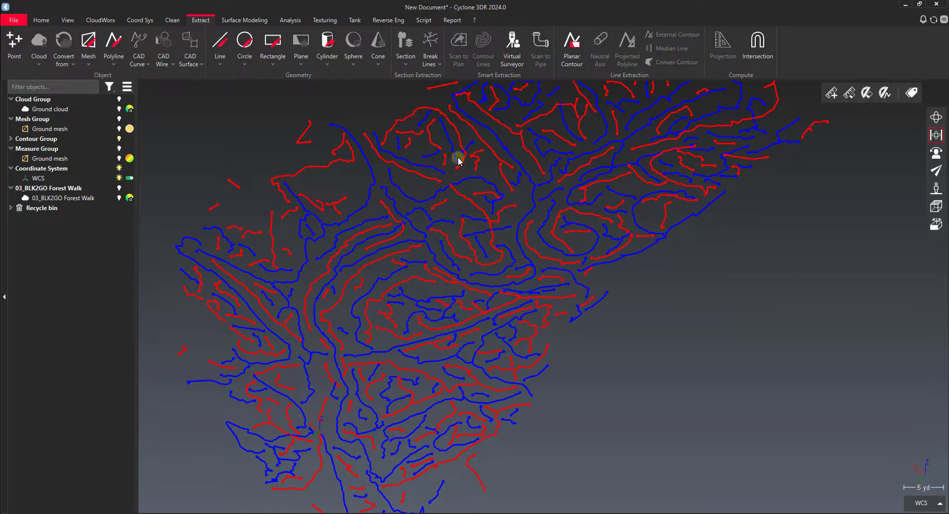
pyautogui.scroll(-3, 454, 146)
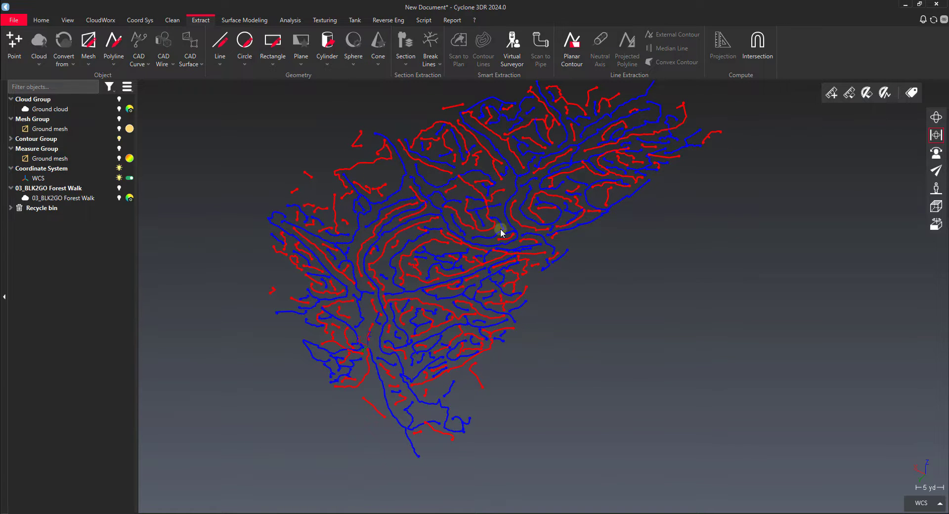
pyautogui.moveTo(500, 232); pyautogui.dragTo(494, 274)
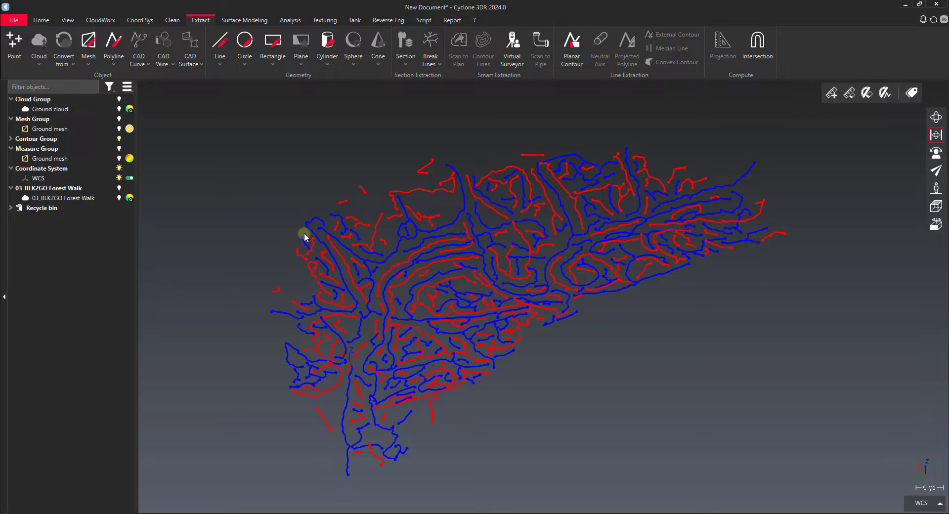
# Delete the Convex polylines and Concave polylines from the Contour Group
pyautogui.click(128, 177)
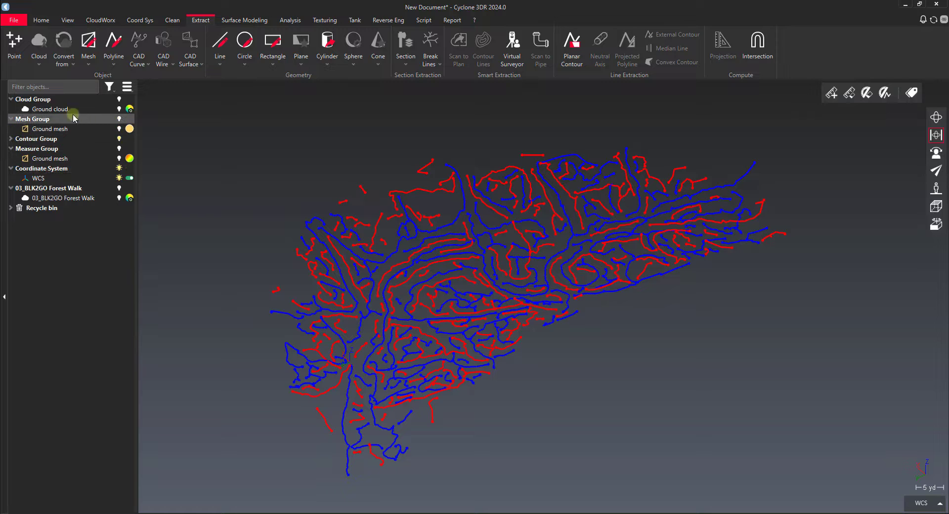
pyautogui.click(10, 139)
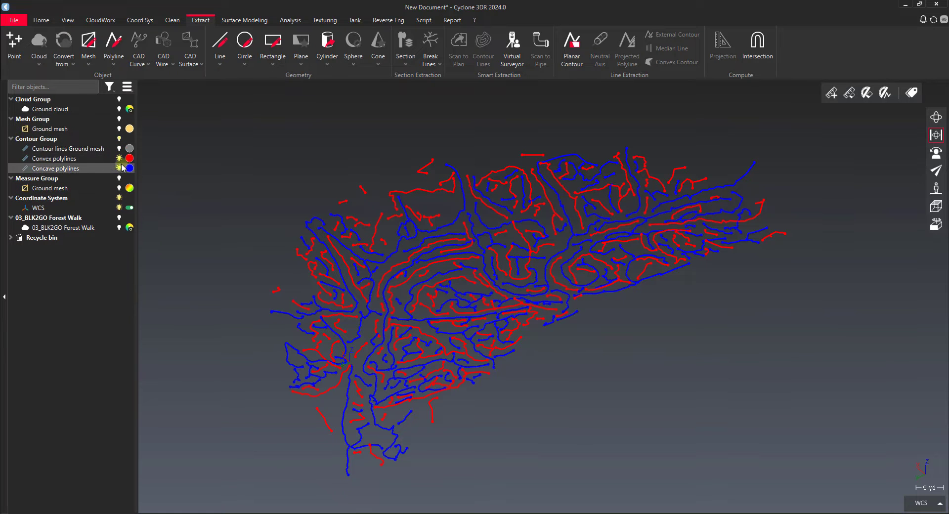
pyautogui.click(96, 158)
pyautogui.keyDown('ctrl'); pyautogui.click(91, 167); pyautogui.keyUp('ctrl')
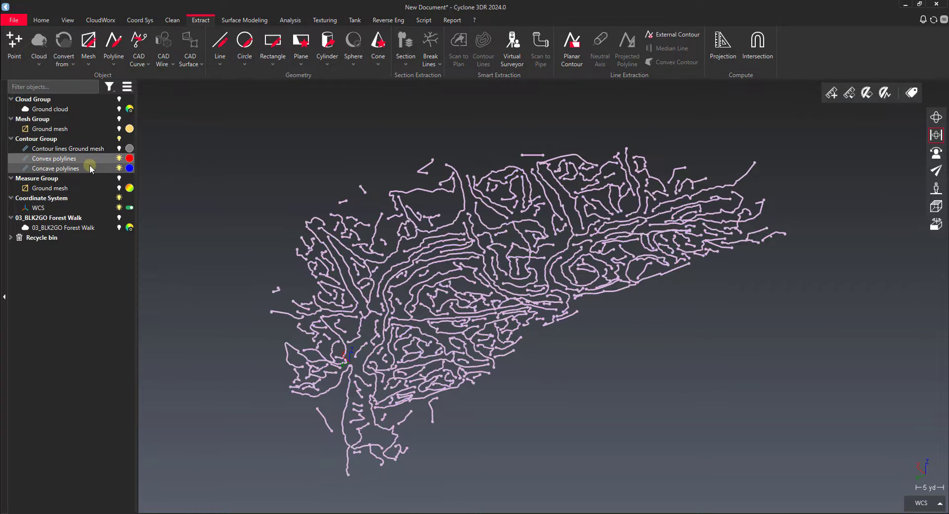
pyautogui.press('Delete')
pyautogui.click(255, 238)
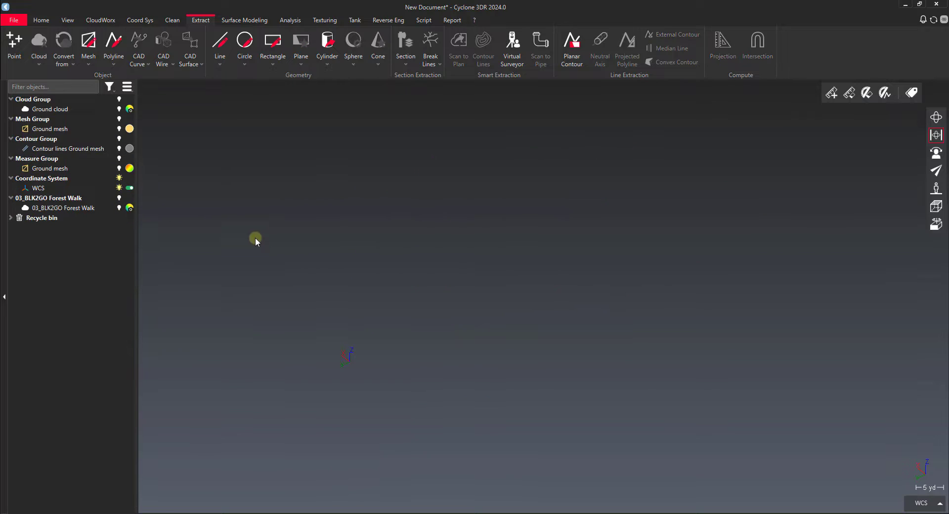
# Show the Ground mesh again and start a Single Breaking Line on it with a first point where the curved path edge begins
pyautogui.click(118, 128)
pyautogui.moveTo(543, 279); pyautogui.dragTo(282, 275)
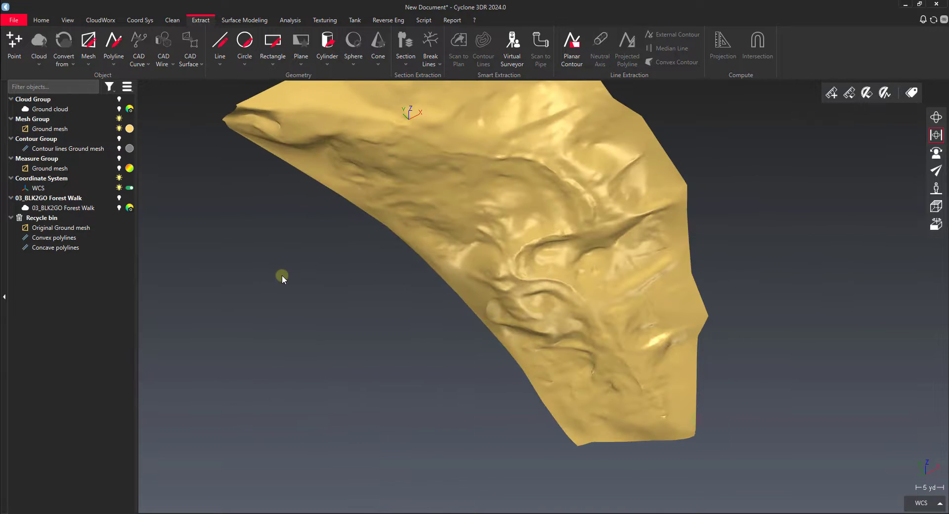
pyautogui.click(428, 158)
pyautogui.click(430, 62)
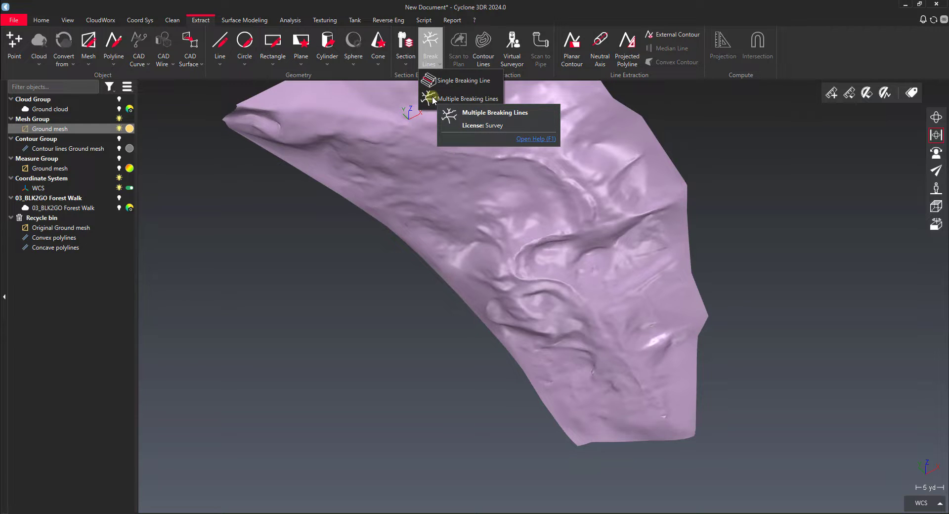
pyautogui.click(447, 80)
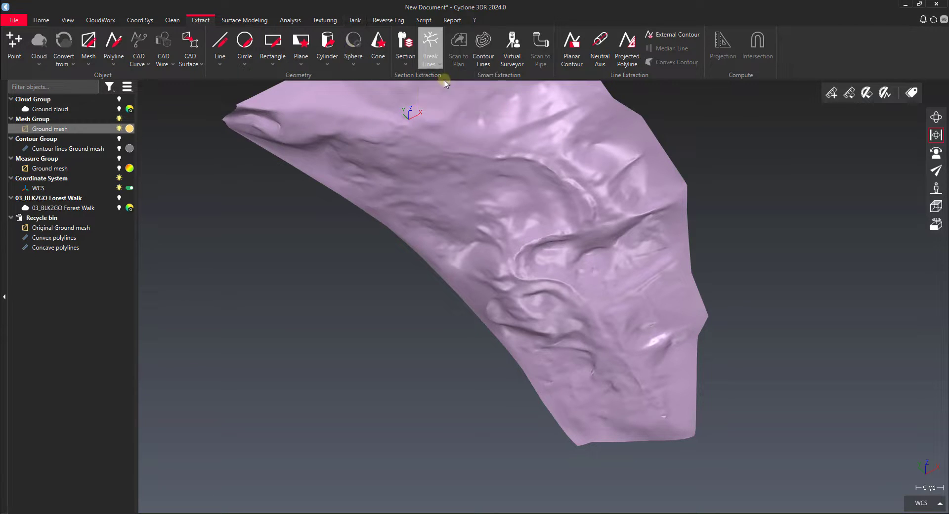
pyautogui.scroll(3, 518, 162)
pyautogui.moveTo(519, 162); pyautogui.dragTo(481, 164)
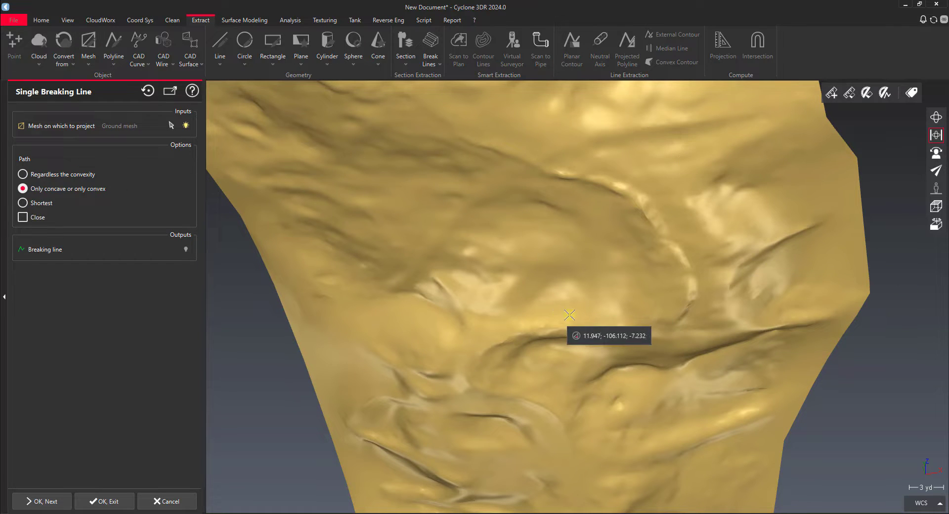
pyautogui.moveTo(591, 256); pyautogui.dragTo(585, 324, button='middle')
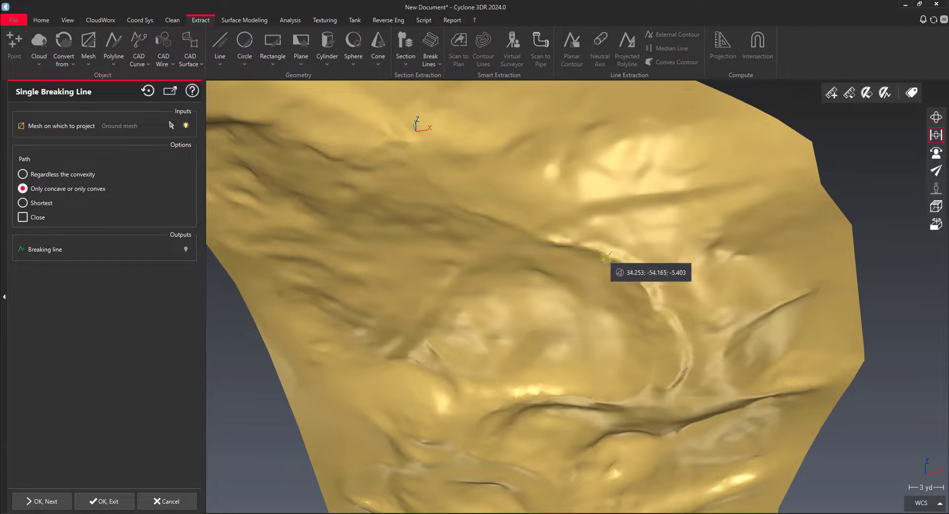
pyautogui.scroll(5, 434, 200)
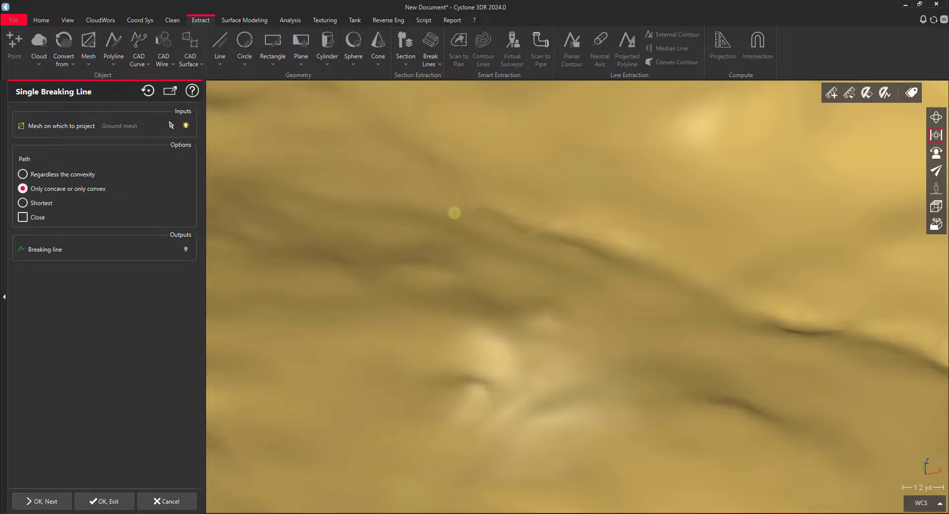
pyautogui.click(461, 183)
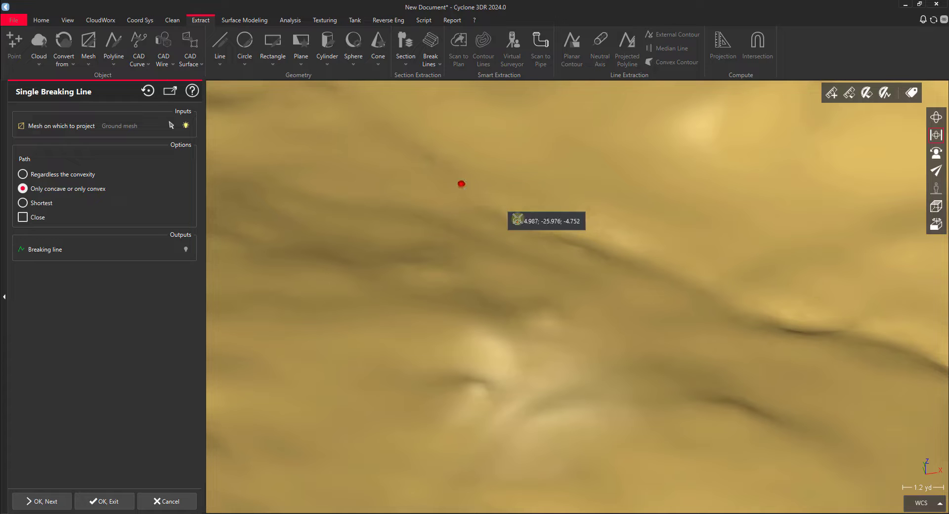
# Add a second breaking line point further along the path edge, where the edge starts to curve
pyautogui.scroll(-4, 825, 329)
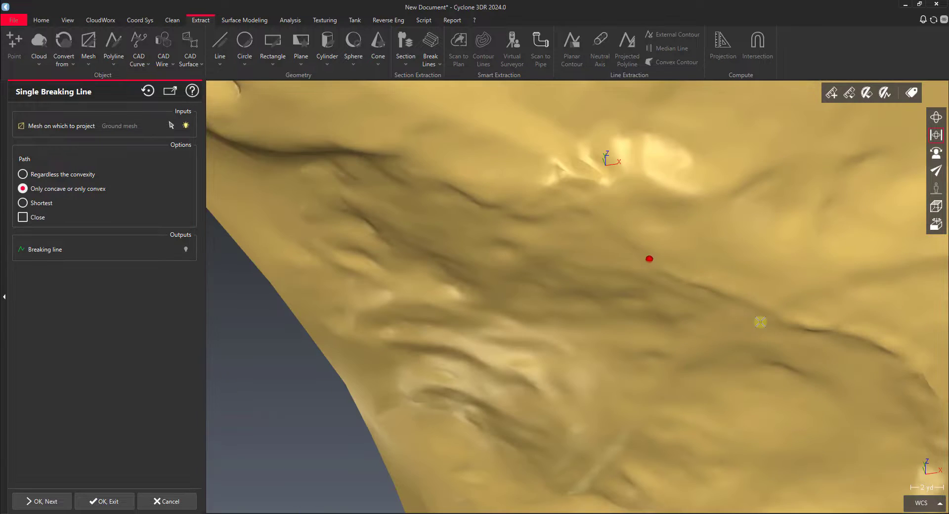
pyautogui.moveTo(736, 321); pyautogui.dragTo(758, 370)
pyautogui.moveTo(660, 327); pyautogui.dragTo(466, 257, button='middle')
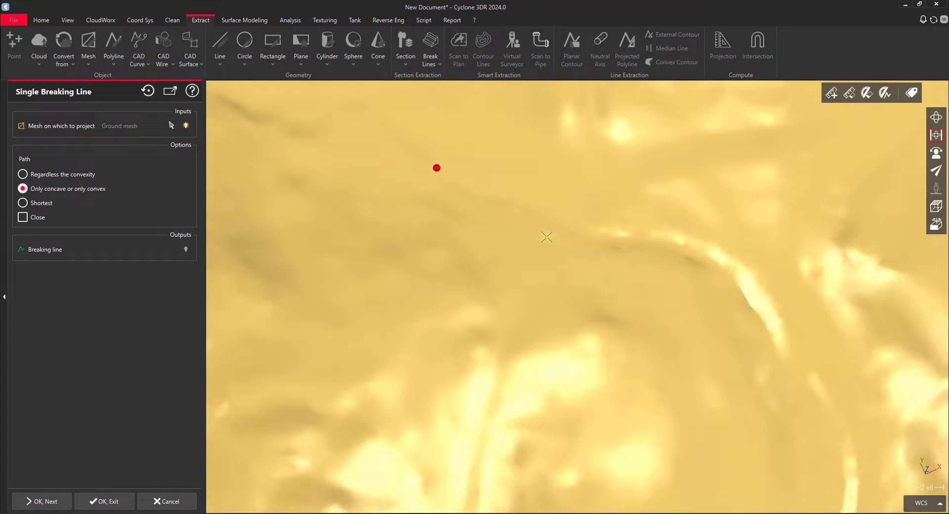
pyautogui.scroll(3, 534, 257)
pyautogui.moveTo(533, 263); pyautogui.dragTo(493, 222)
pyautogui.scroll(-2, 487, 221)
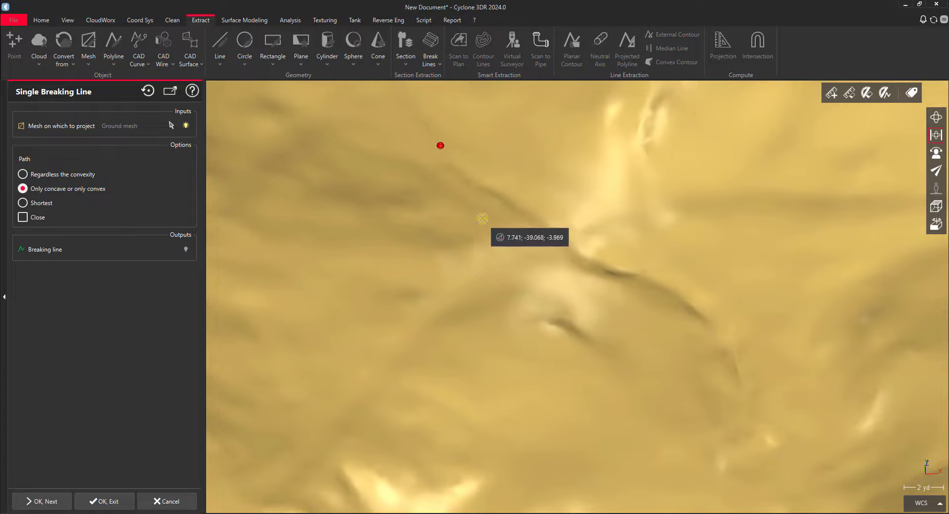
pyautogui.click(628, 268)
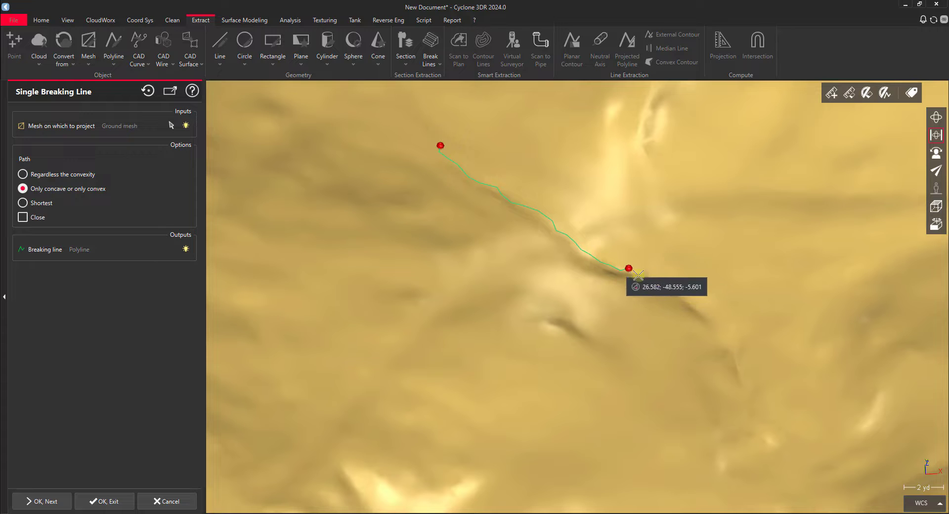
# Extend the breaking line around the curved path edge with a third point at the end of the bright curved ridge
pyautogui.moveTo(727, 298); pyautogui.dragTo(691, 269, button='middle')
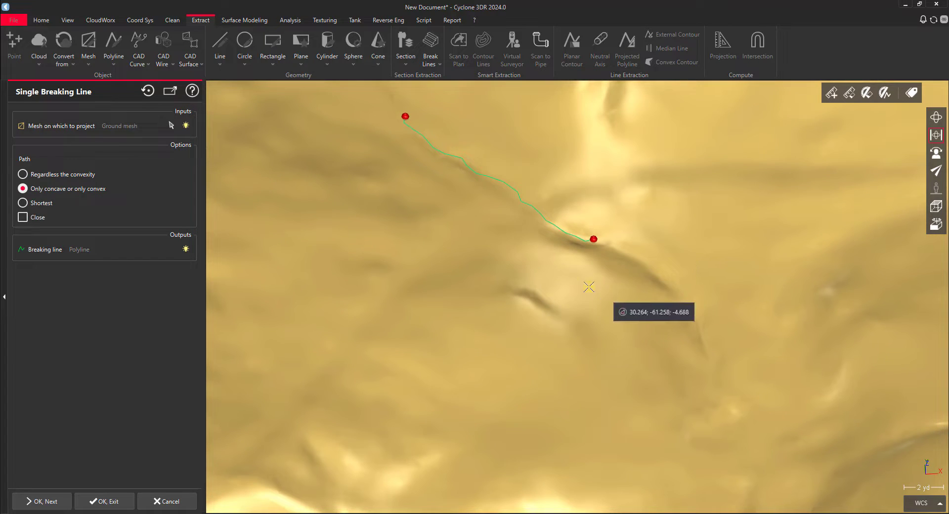
pyautogui.moveTo(671, 314); pyautogui.dragTo(645, 224, button='middle')
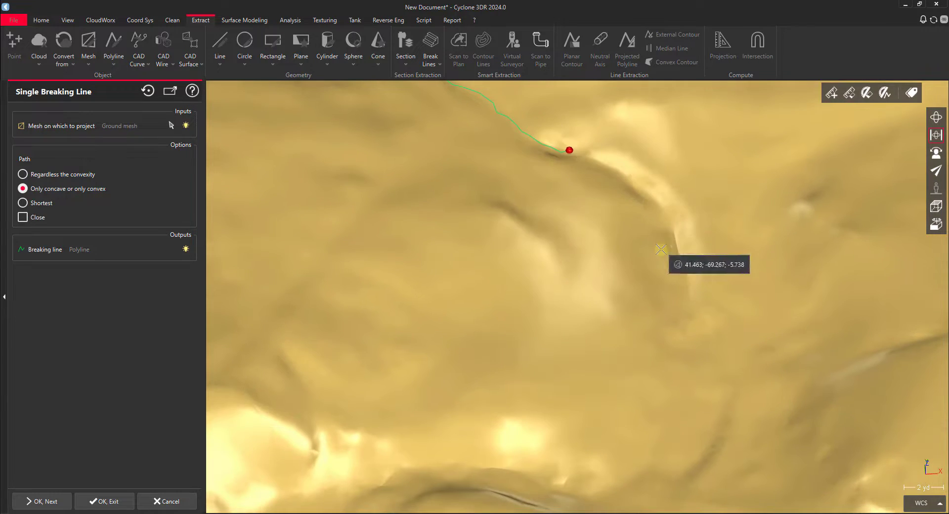
pyautogui.scroll(-3, 687, 269)
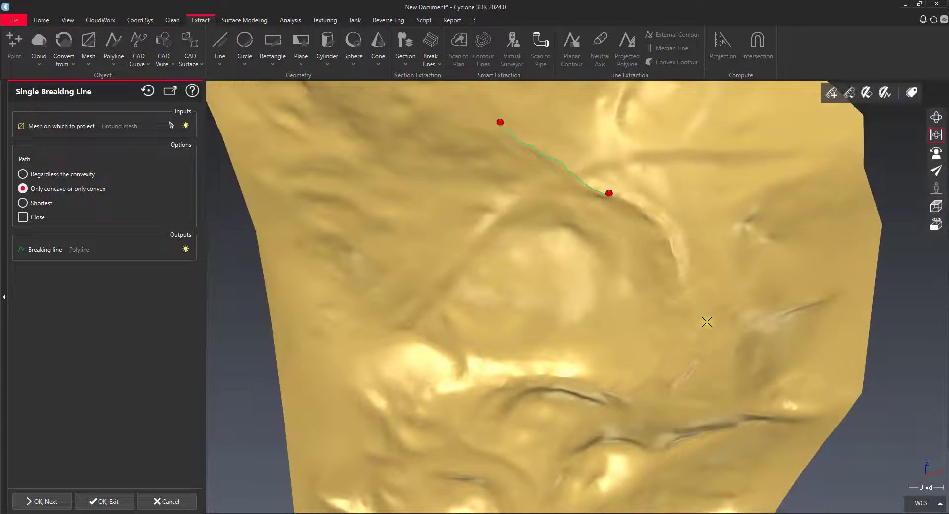
pyautogui.click(681, 278)
# Add three more breaking line points that follow the path edge around the next two bends
pyautogui.scroll(3, 682, 283)
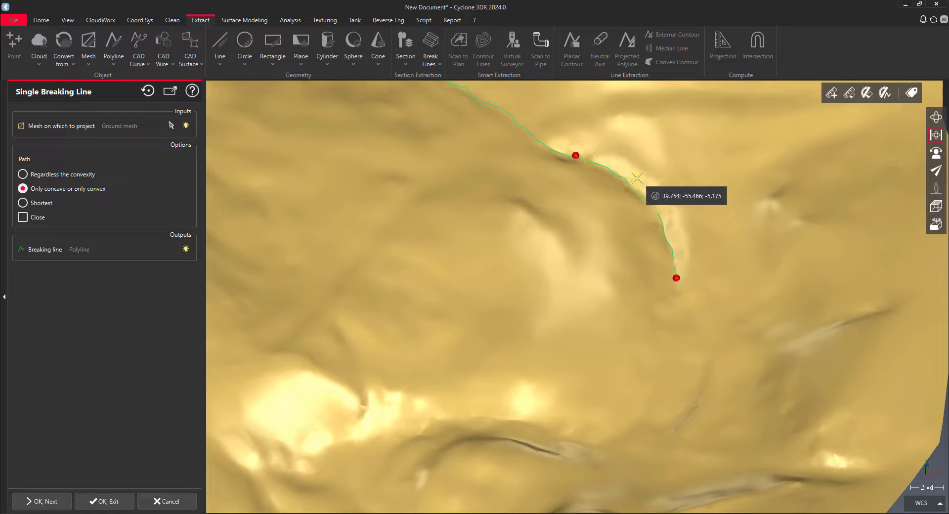
pyautogui.moveTo(702, 342); pyautogui.dragTo(718, 212, button='middle')
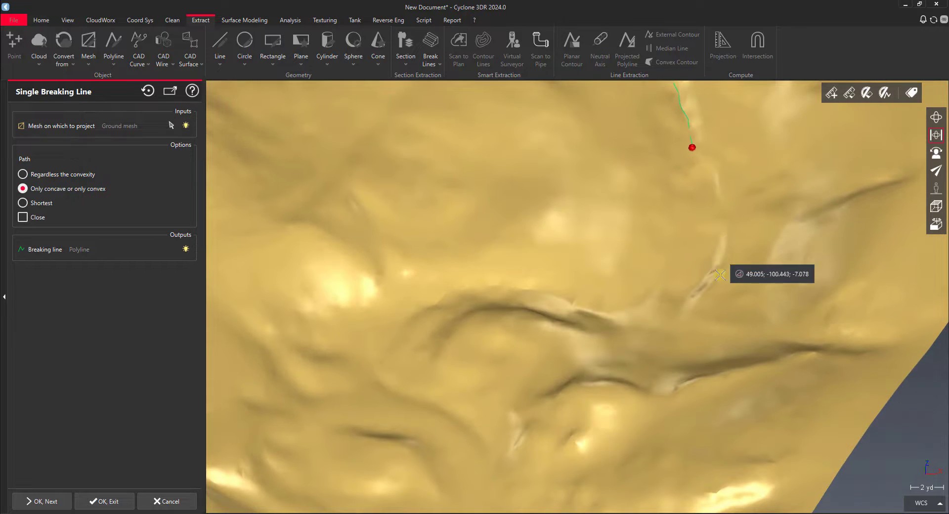
pyautogui.click(692, 295)
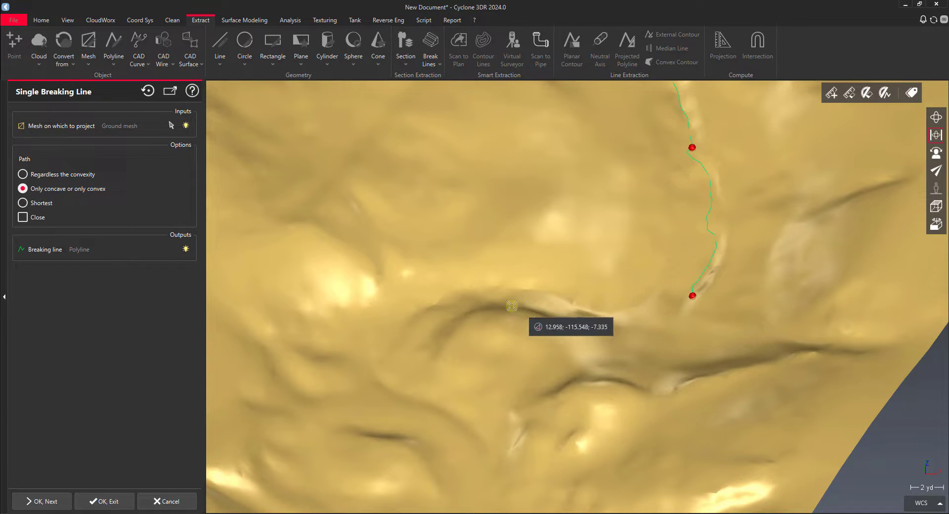
pyautogui.click(488, 289)
pyautogui.moveTo(465, 318); pyautogui.dragTo(563, 217, button='middle')
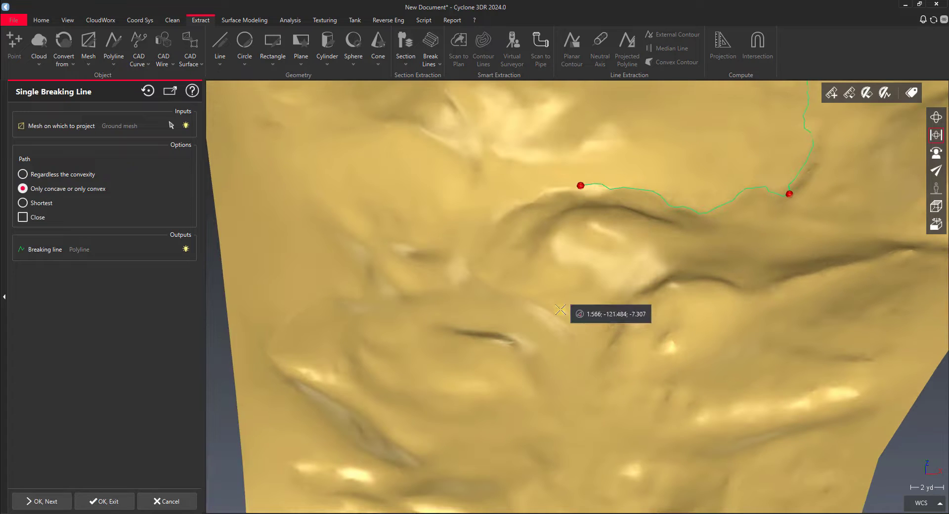
pyautogui.click(536, 313)
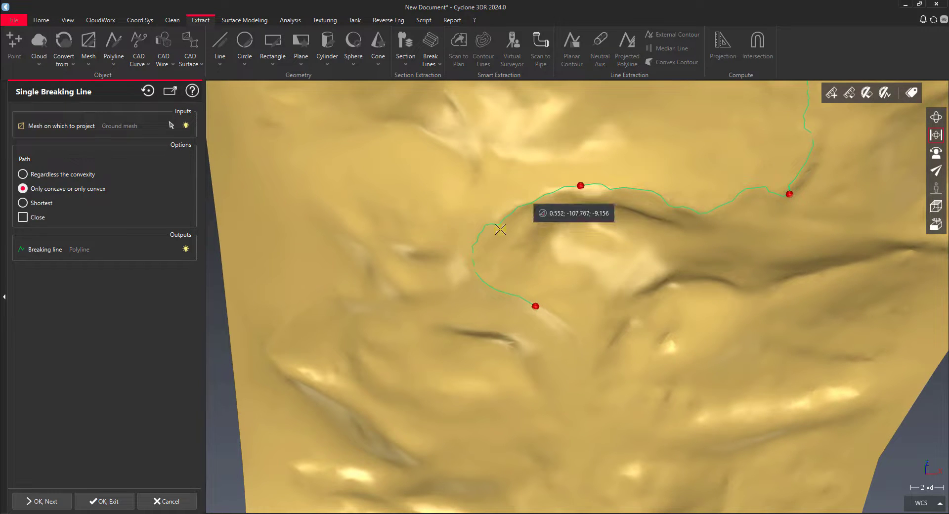
# Try to extend the breaking line with a distant point further down the path, towards the narrow end of the mesh
pyautogui.scroll(-3, 585, 305)
pyautogui.scroll(-3, 585, 305)
pyautogui.moveTo(590, 303); pyautogui.dragTo(597, 201, button='middle')
pyautogui.moveTo(577, 250)
pyautogui.mouseDown()
pyautogui.moveTo(640, 239)
pyautogui.moveTo(649, 227)
pyautogui.mouseUp()
pyautogui.click(585, 263)
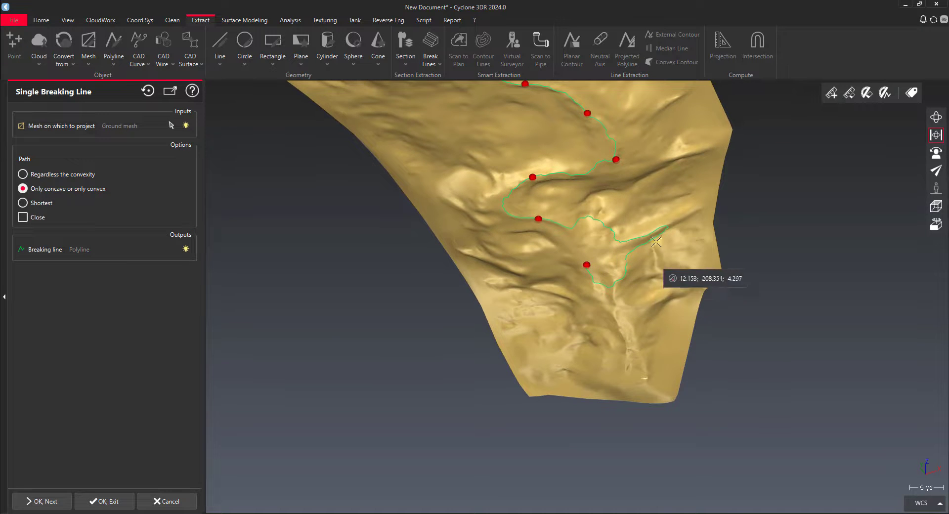
# Move the last breaking line point back towards the previous one so the line follows the path edge directly
pyautogui.scroll(3, 648, 233)
pyautogui.moveTo(545, 245)
pyautogui.mouseDown()
pyautogui.moveTo(538, 239)
pyautogui.moveTo(639, 232)
pyautogui.mouseUp()
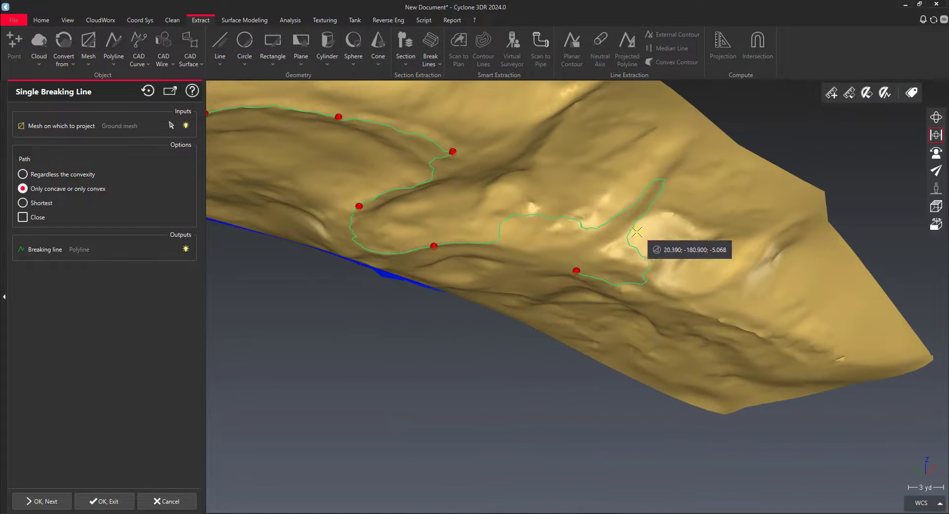
pyautogui.scroll(2, 600, 237)
pyautogui.scroll(1, 599, 236)
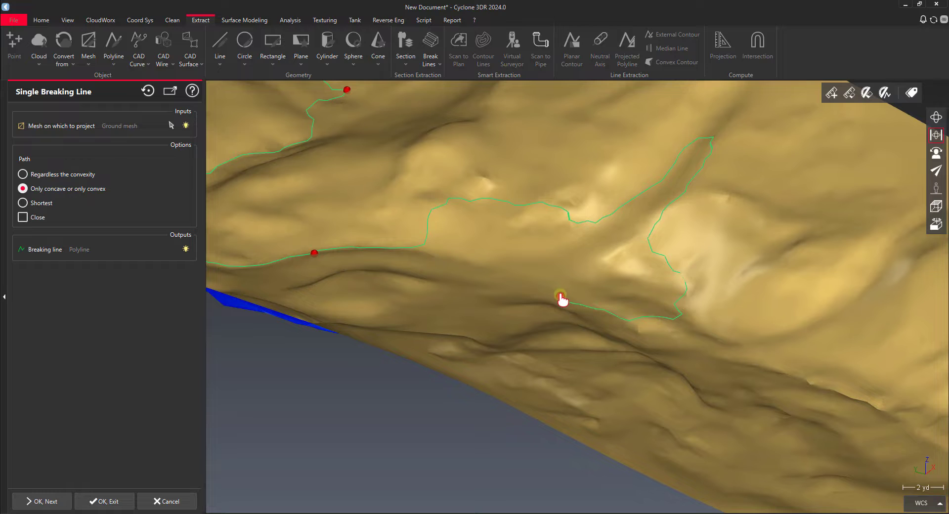
pyautogui.moveTo(548, 285); pyautogui.dragTo(490, 269)
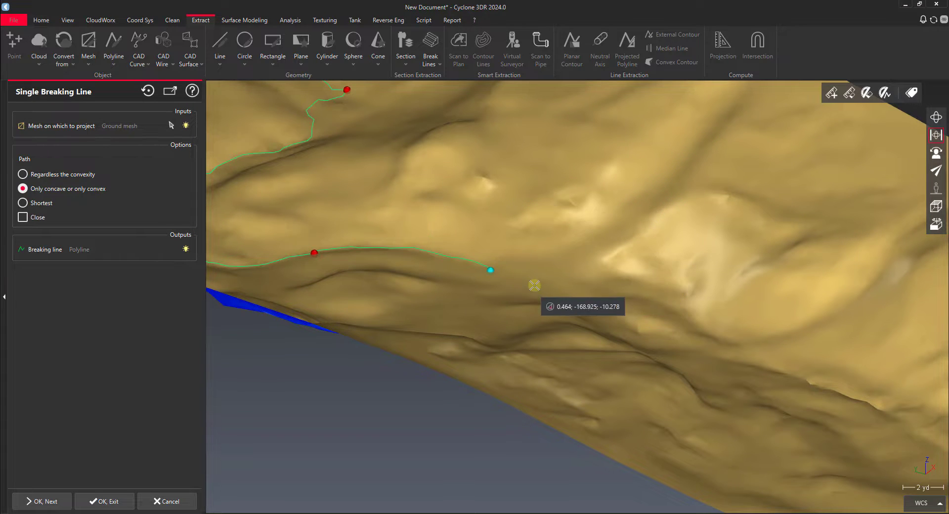
# Extend the breaking line with three more points along the path edge towards the narrow end of the mesh
pyautogui.click(586, 300)
pyautogui.moveTo(621, 303); pyautogui.dragTo(593, 330, button='middle')
pyautogui.moveTo(593, 330); pyautogui.dragTo(583, 381)
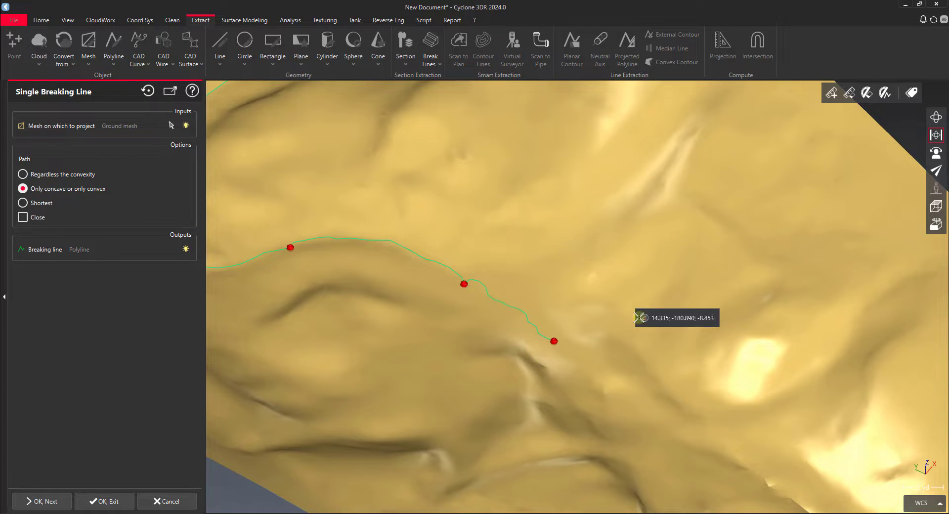
pyautogui.scroll(-3, 673, 341)
pyautogui.moveTo(673, 341); pyautogui.dragTo(565, 209, button='right')
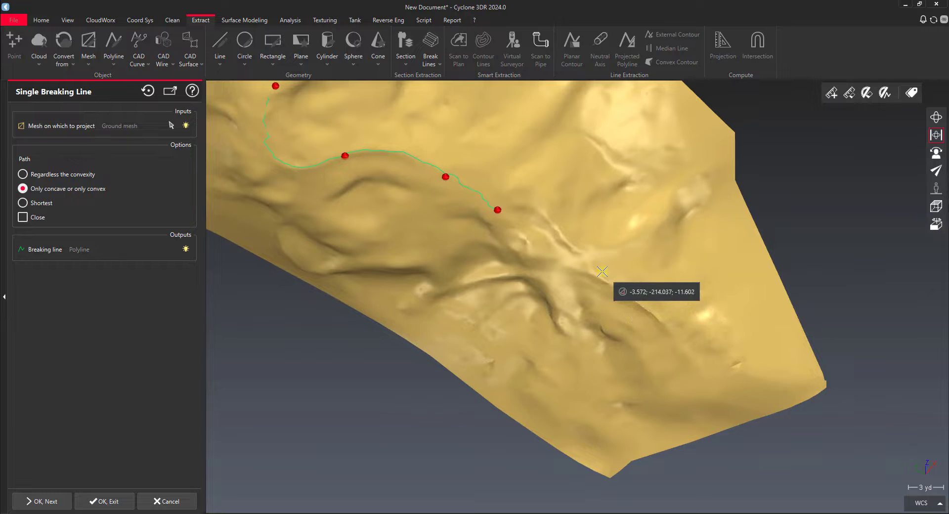
pyautogui.click(566, 237)
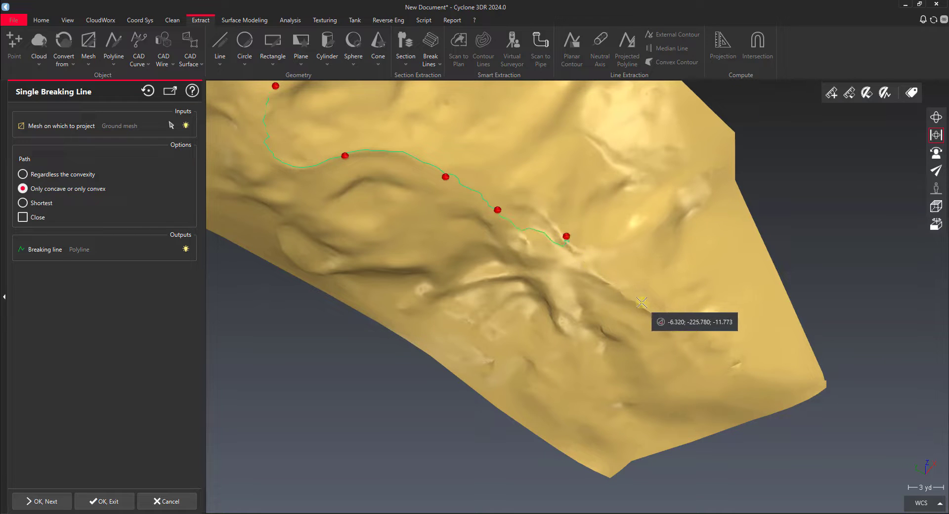
pyautogui.click(641, 303)
# Move the second-to-last breaking line point back to the start of the bright ridge, and add an end point just past the last one
pyautogui.moveTo(567, 239); pyautogui.dragTo(573, 256)
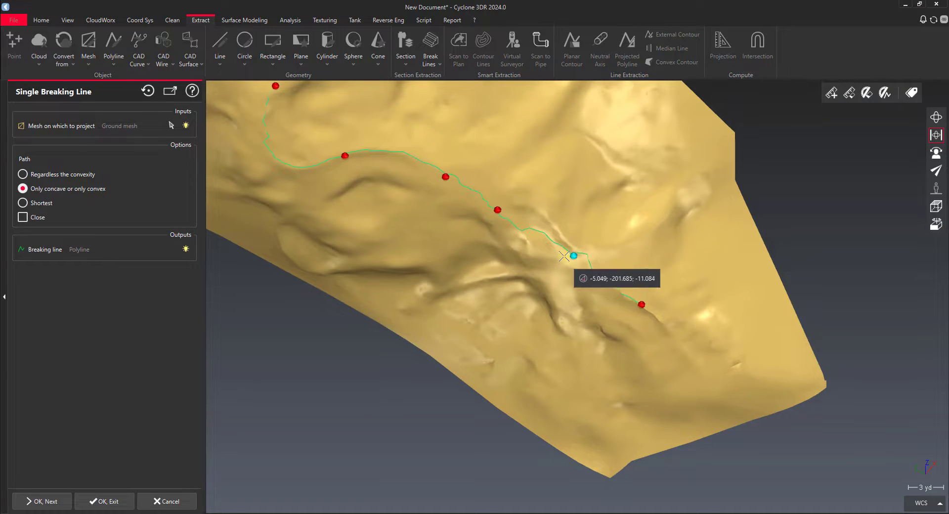
pyautogui.moveTo(538, 211); pyautogui.dragTo(538, 211)
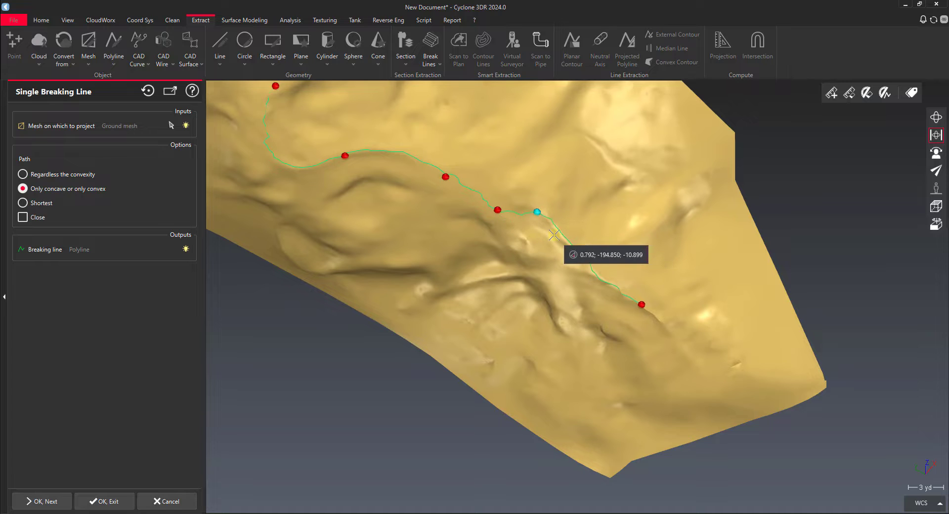
pyautogui.click(667, 331)
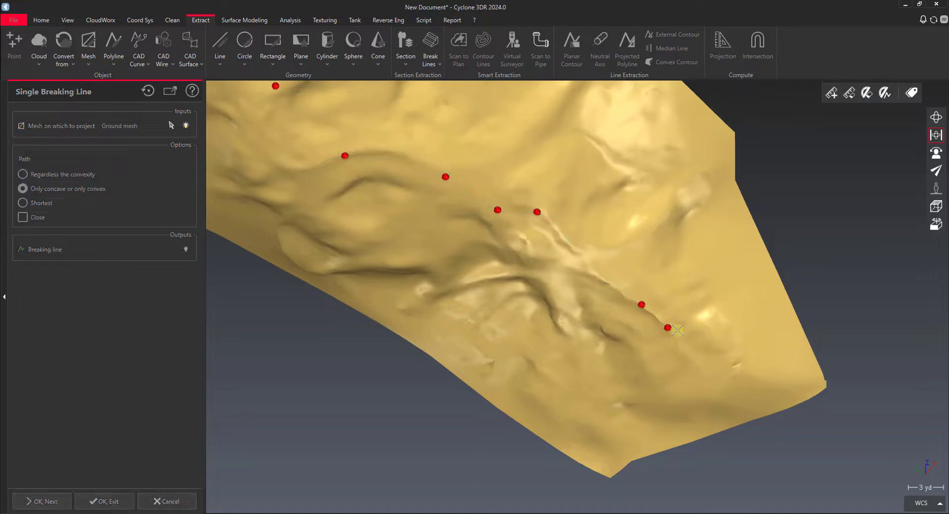
# Accept the traced path-edge breaking line and continue with a new one
pyautogui.moveTo(524, 214); pyautogui.dragTo(652, 321, button='middle')
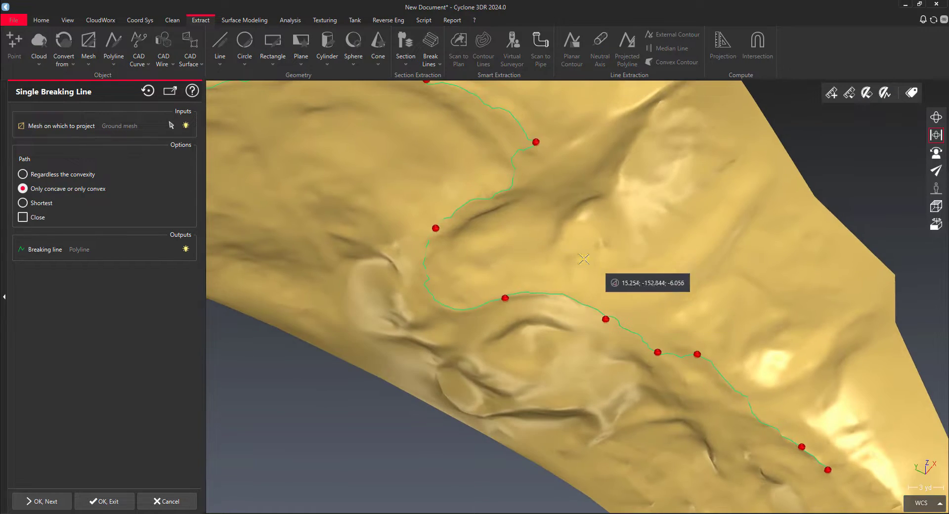
pyautogui.moveTo(609, 265)
pyautogui.mouseDown()
pyautogui.moveTo(525, 218)
pyautogui.moveTo(511, 238)
pyautogui.moveTo(557, 232)
pyautogui.mouseUp()
pyautogui.moveTo(623, 258); pyautogui.dragTo(588, 329, button='middle')
pyautogui.moveTo(595, 317); pyautogui.dragTo(567, 382)
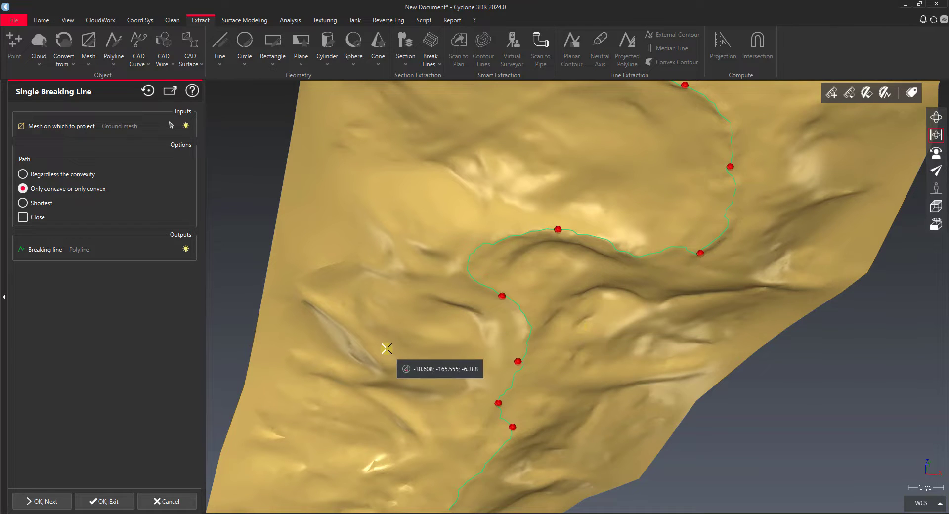
pyautogui.click(42, 501)
# Trace a short second breaking line with three points up the steep slope beside the path bend, and finish the command
pyautogui.scroll(5, 532, 251)
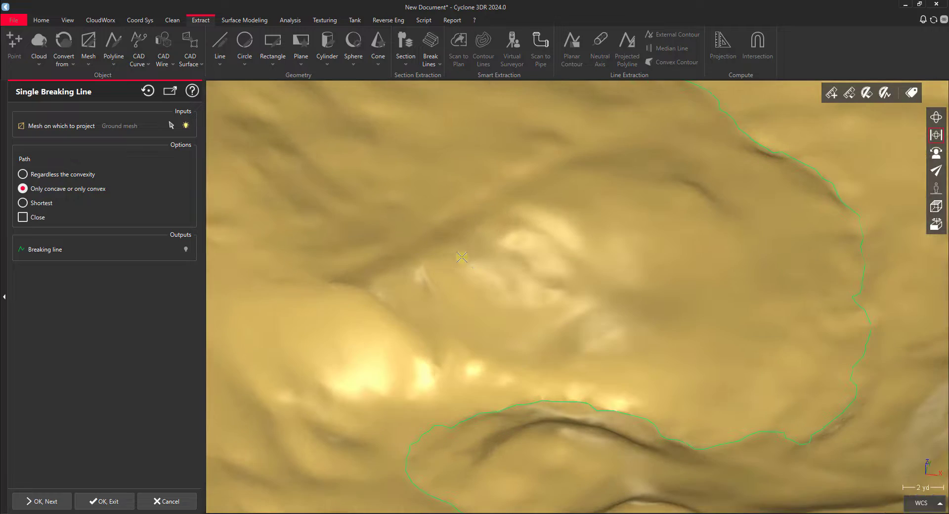
pyautogui.moveTo(532, 252); pyautogui.dragTo(558, 246)
pyautogui.moveTo(803, 272); pyautogui.dragTo(443, 302, button='middle')
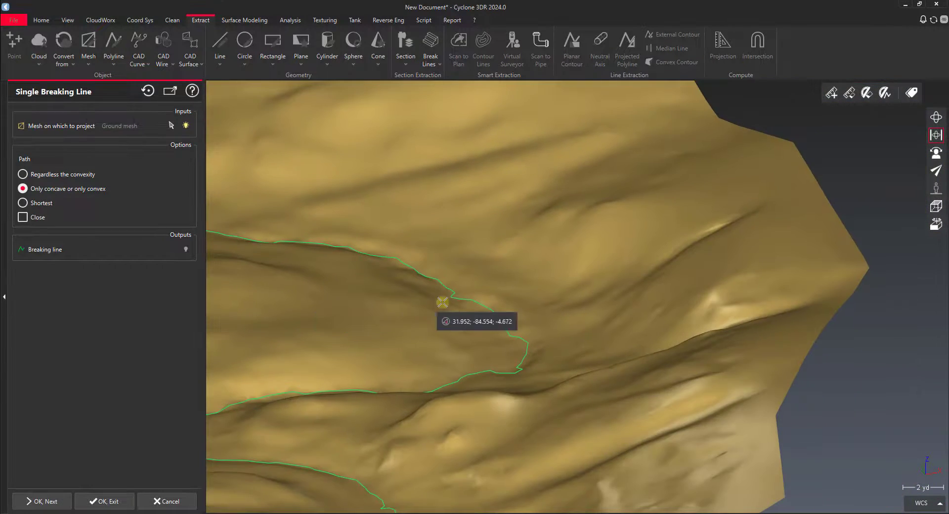
pyautogui.moveTo(448, 300); pyautogui.dragTo(485, 321)
pyautogui.moveTo(640, 352); pyautogui.dragTo(543, 261, button='middle')
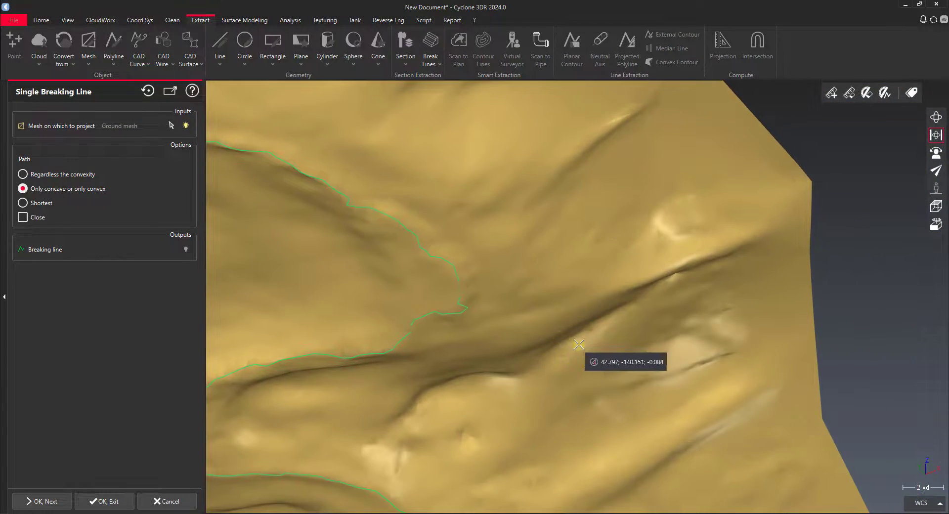
pyautogui.scroll(1, 579, 344)
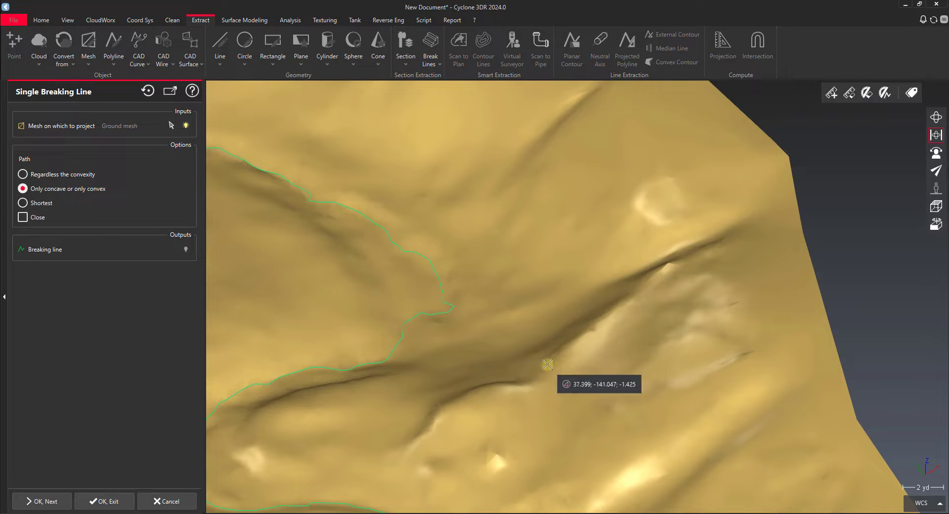
pyautogui.moveTo(528, 395); pyautogui.dragTo(569, 437)
pyautogui.moveTo(601, 439); pyautogui.dragTo(558, 386)
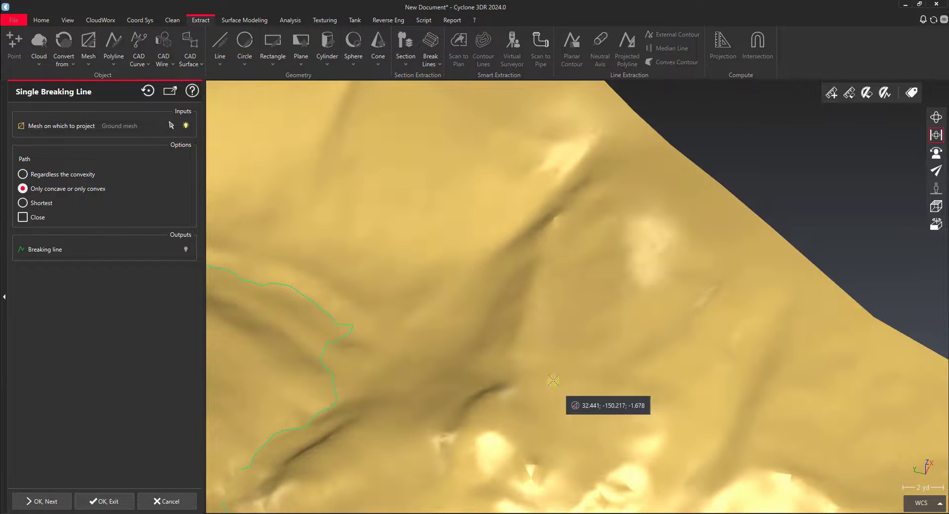
pyautogui.click(521, 341)
pyautogui.click(542, 254)
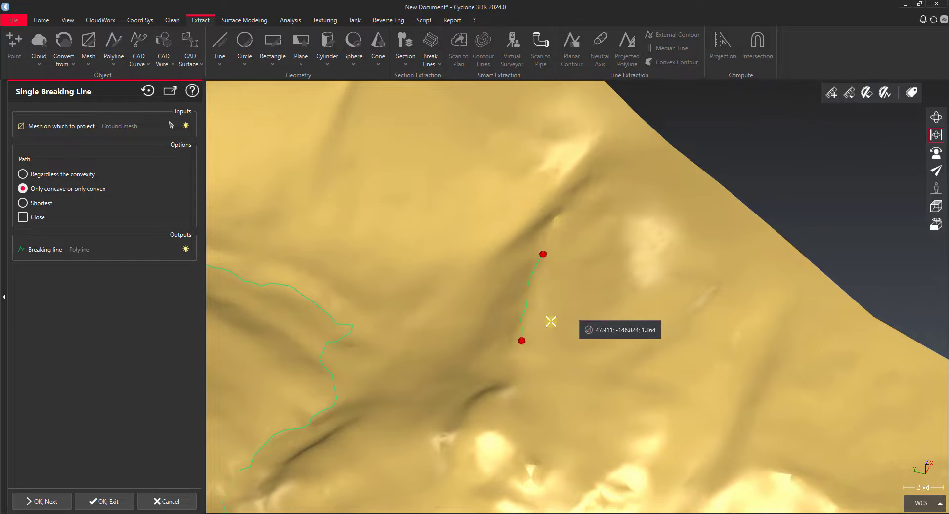
pyautogui.click(560, 208)
pyautogui.scroll(-2, 544, 333)
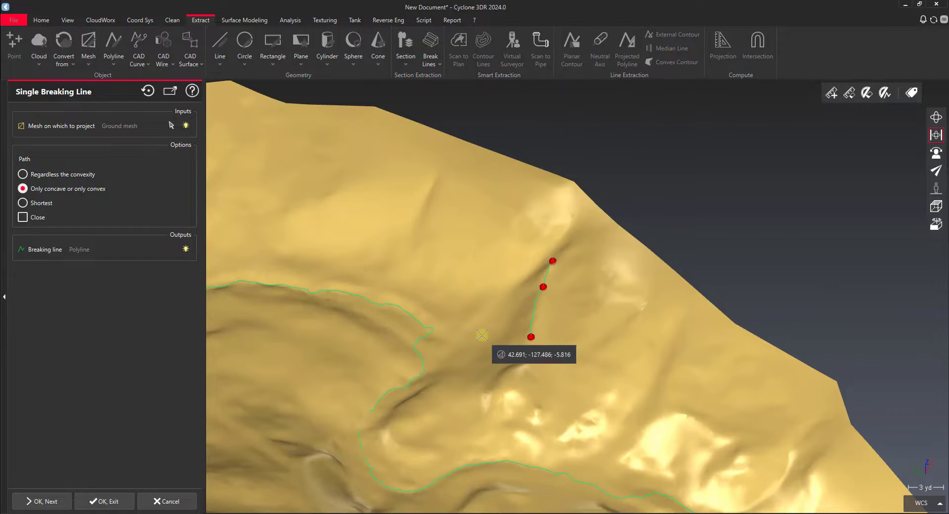
pyautogui.moveTo(519, 350); pyautogui.dragTo(643, 297)
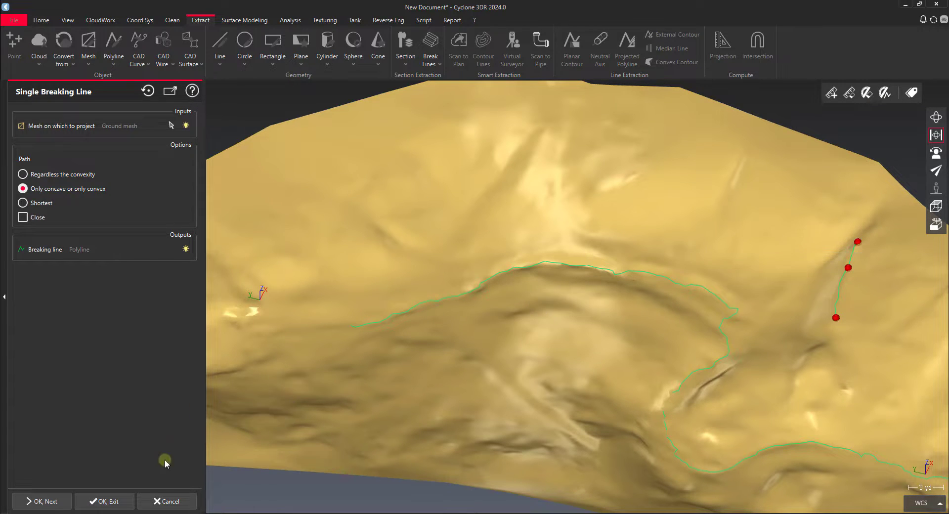
pyautogui.click(99, 502)
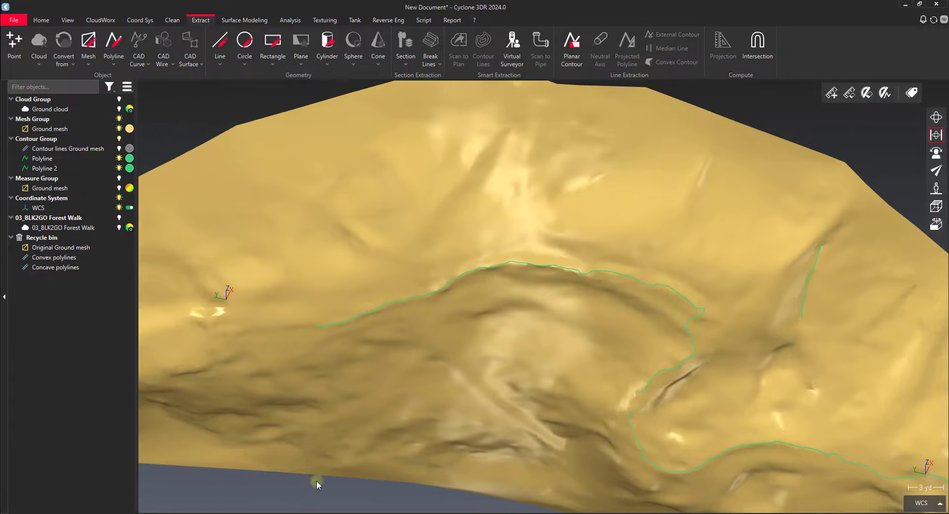
# Delete the short breaking line on the slope beside the path bend
pyautogui.click(814, 275)
pyautogui.press('Delete')
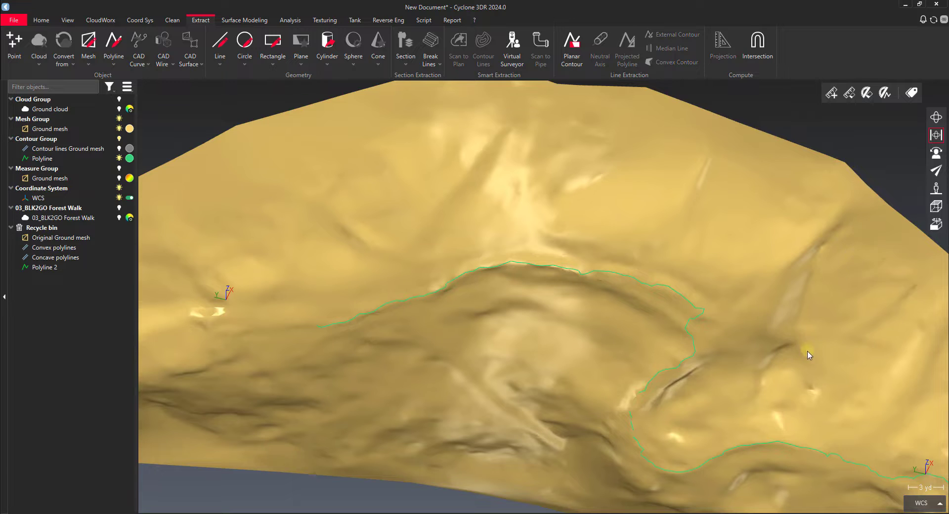
# Examine how the breaking line follows the path edge around its bends, from several sides and up close
pyautogui.moveTo(807, 352); pyautogui.dragTo(795, 329)
pyautogui.scroll(-4, 794, 328)
pyautogui.moveTo(844, 270); pyautogui.dragTo(687, 288, button='right')
pyautogui.scroll(4, 687, 288)
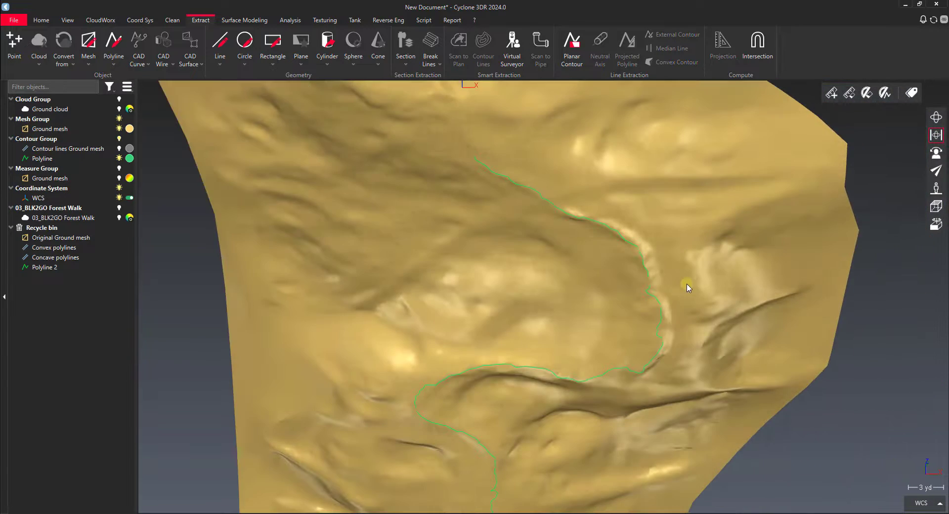
pyautogui.moveTo(687, 289); pyautogui.dragTo(662, 243)
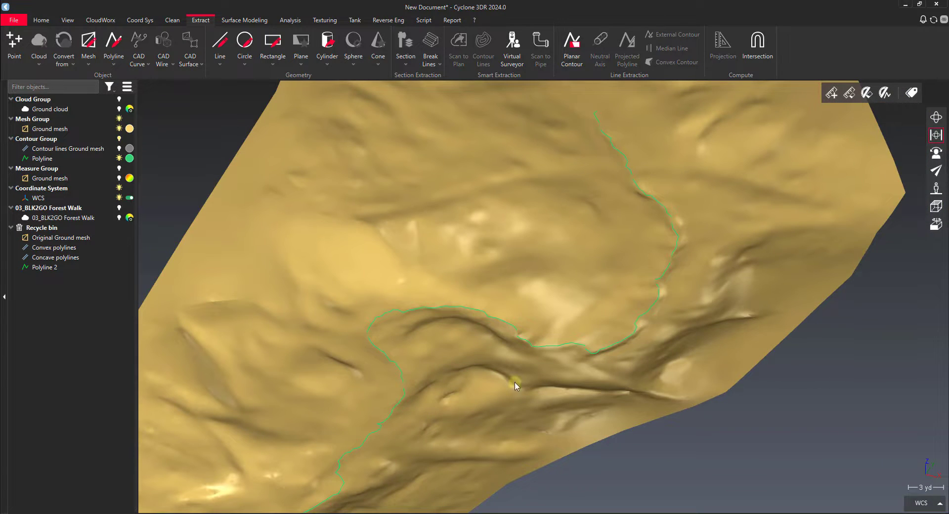
pyautogui.scroll(5, 398, 376)
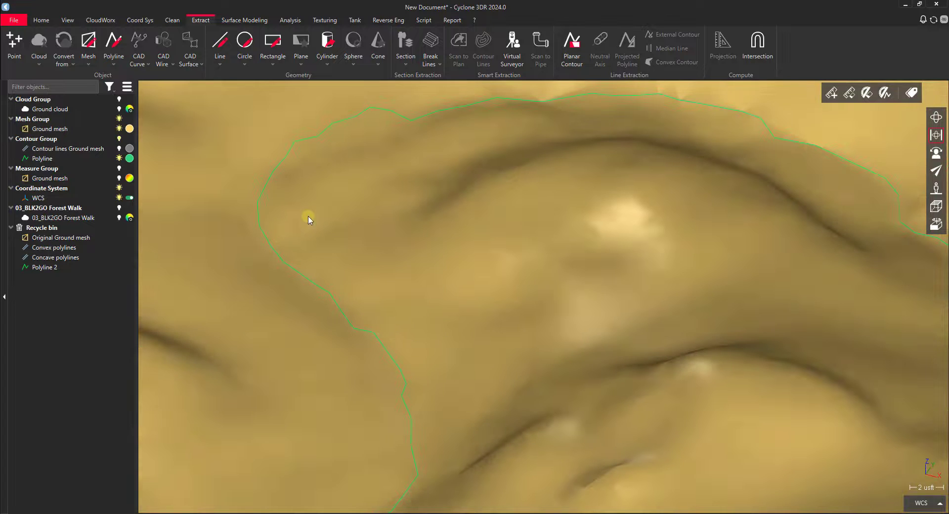
pyautogui.moveTo(732, 225); pyautogui.dragTo(648, 225, button='right')
pyautogui.scroll(-5, 651, 227)
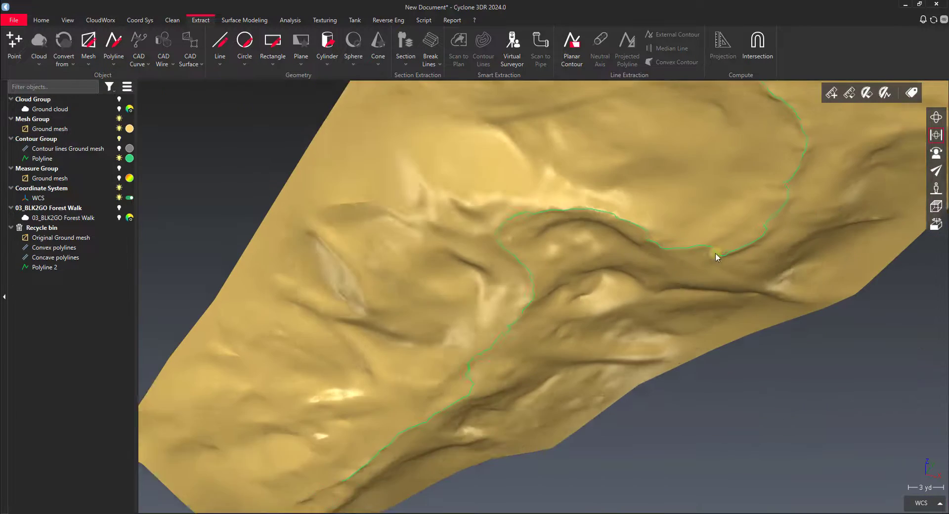
pyautogui.moveTo(717, 254); pyautogui.dragTo(686, 299, button='right')
pyautogui.scroll(3, 677, 251)
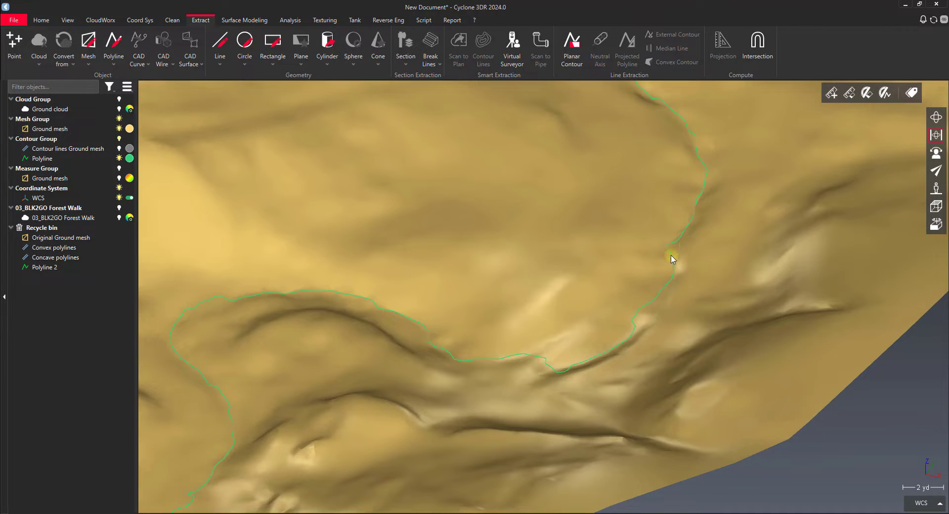
# Run Smooth Polyline on the path-edge breaking line and reduce the smoothing intensity to 13
pyautogui.click(672, 258)
pyautogui.scroll(-3, 670, 258)
pyautogui.moveTo(670, 258); pyautogui.dragTo(608, 225)
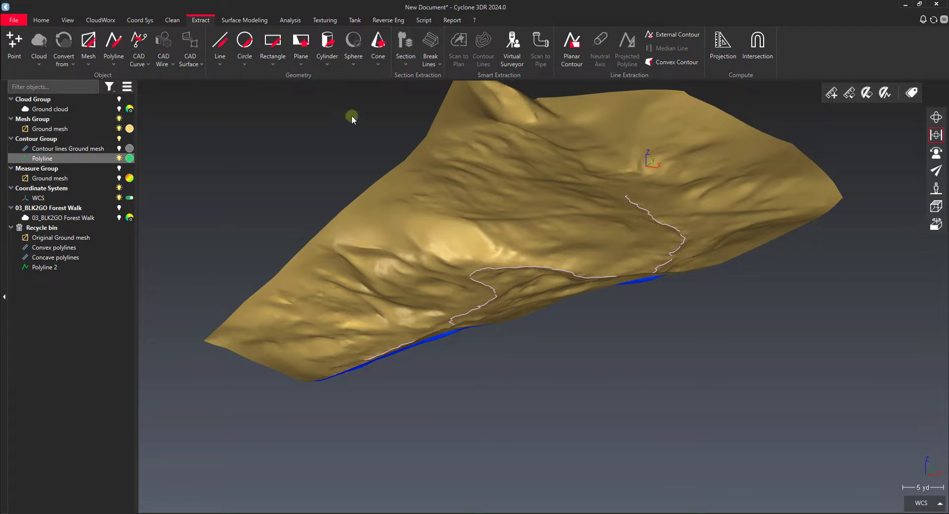
pyautogui.click(176, 21)
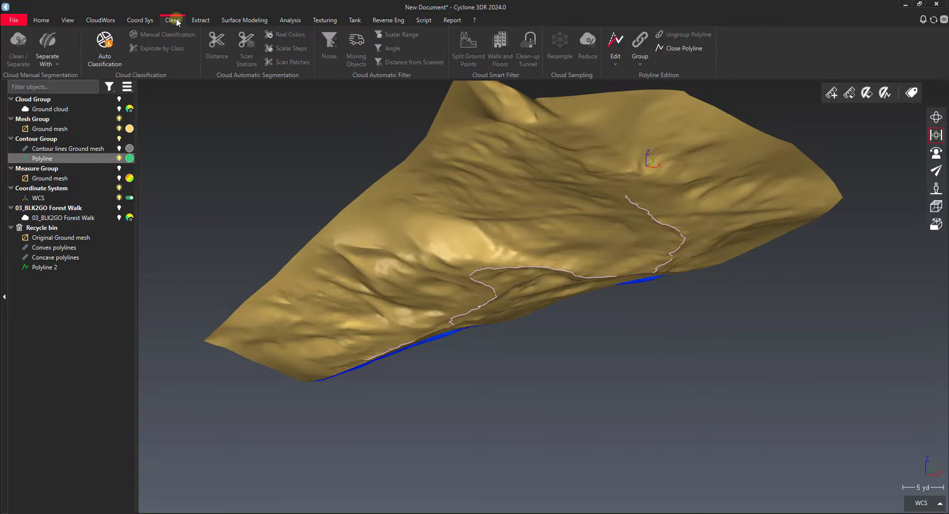
pyautogui.click(616, 63)
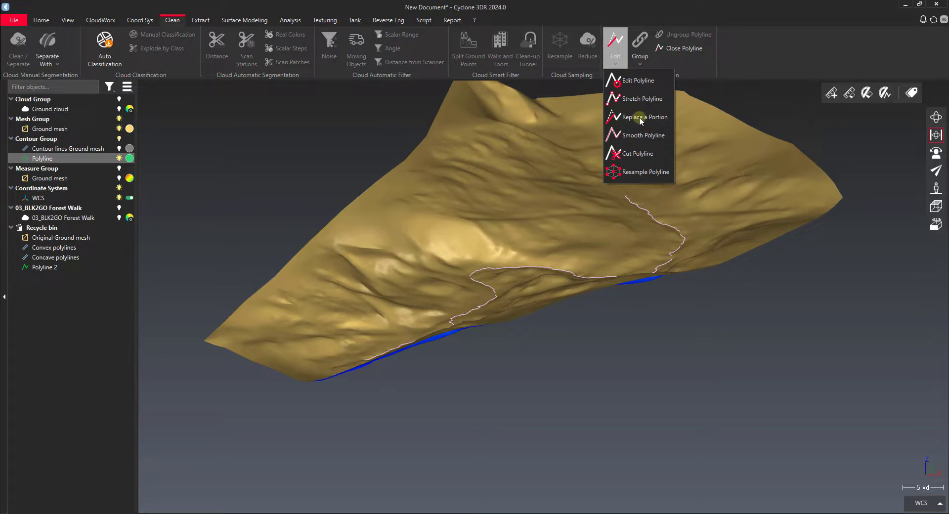
pyautogui.click(638, 135)
pyautogui.moveTo(624, 207); pyautogui.dragTo(528, 286)
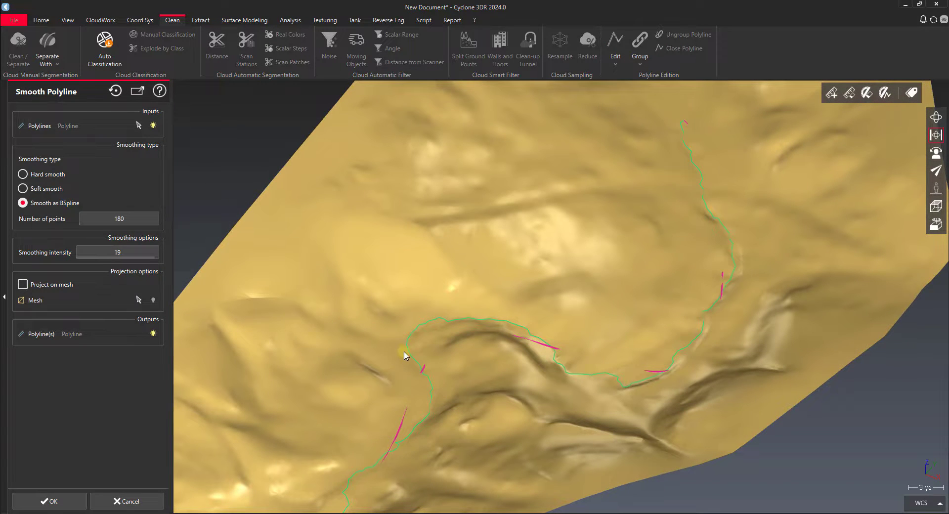
pyautogui.scroll(5, 435, 415)
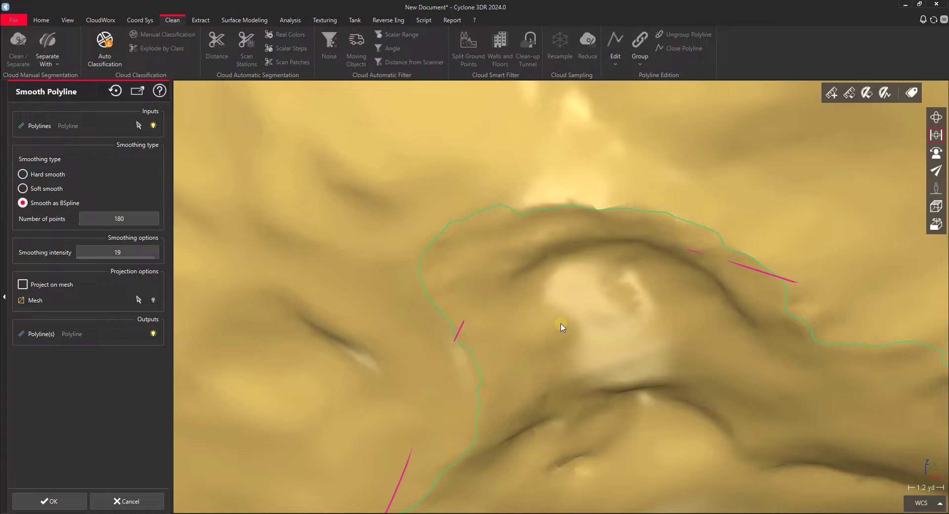
pyautogui.click(81, 252)
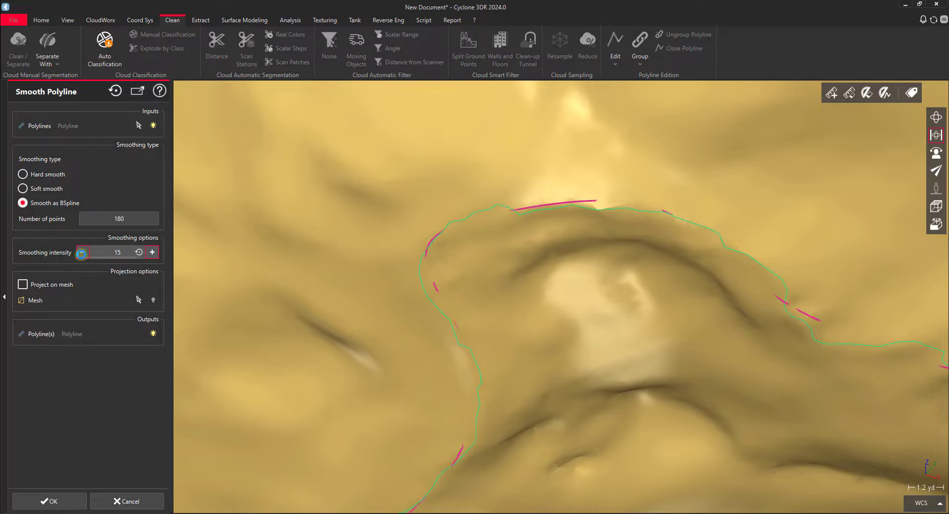
pyautogui.click(83, 252)
pyautogui.click(82, 252)
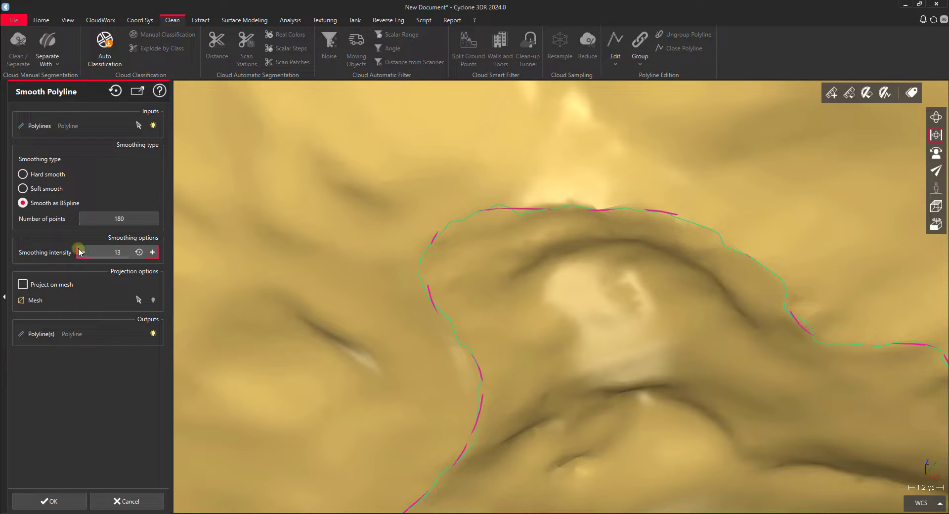
# Project the smoothed polyline on the ground mesh and apply the smoothing
pyautogui.click(23, 285)
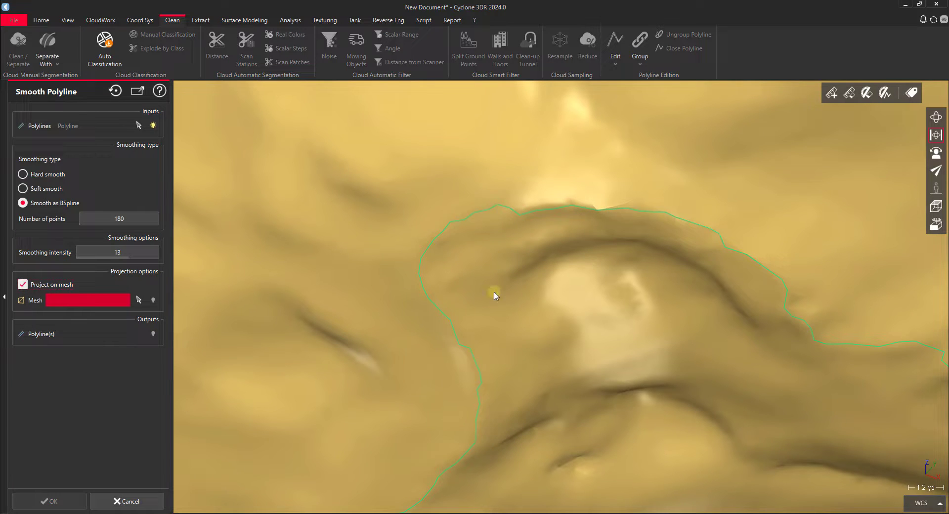
pyautogui.click(311, 202)
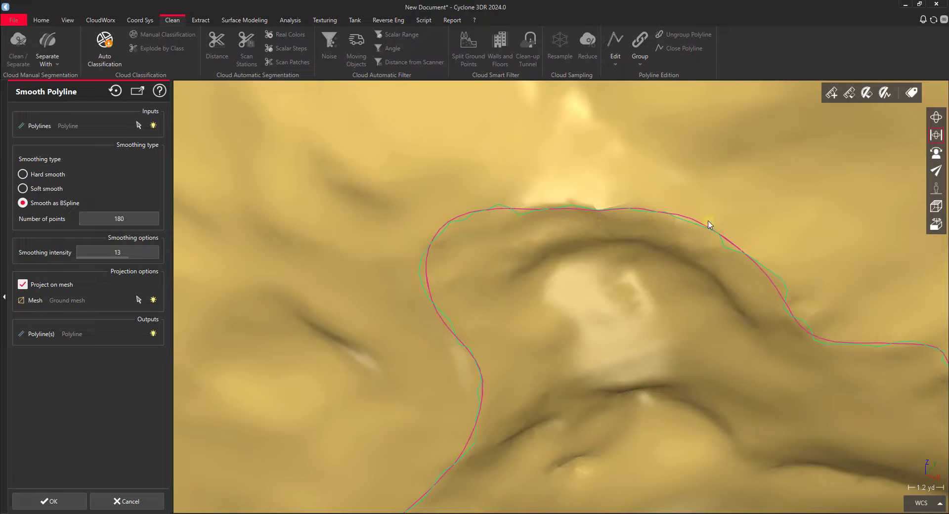
pyautogui.moveTo(739, 330)
pyautogui.mouseDown()
pyautogui.moveTo(758, 319)
pyautogui.moveTo(741, 326)
pyautogui.mouseUp()
pyautogui.scroll(-8, 572, 271)
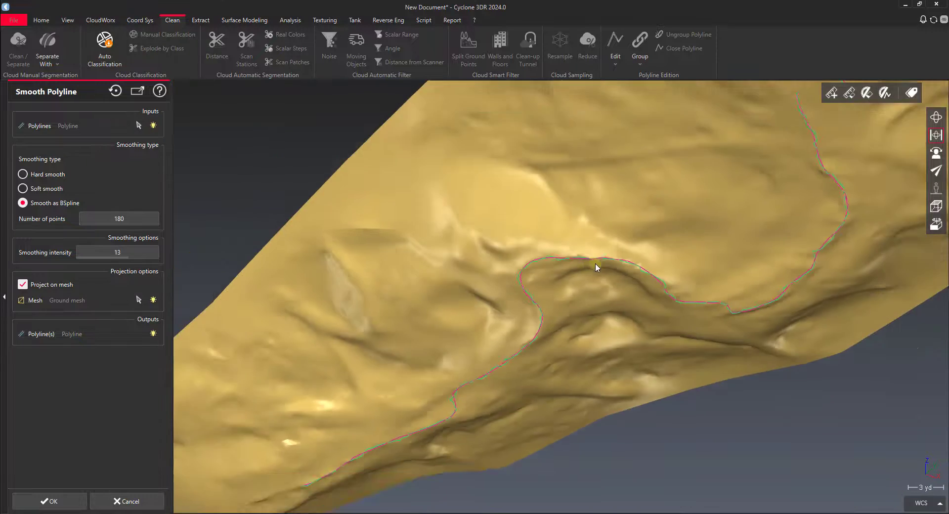
pyautogui.click(49, 501)
pyautogui.scroll(8, 568, 226)
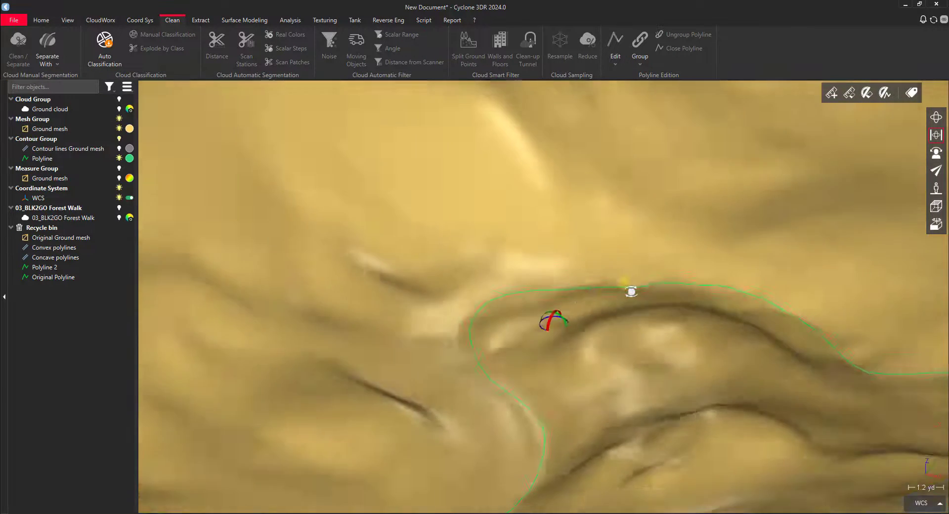
pyautogui.moveTo(631, 291); pyautogui.dragTo(656, 297)
pyautogui.scroll(-8, 656, 296)
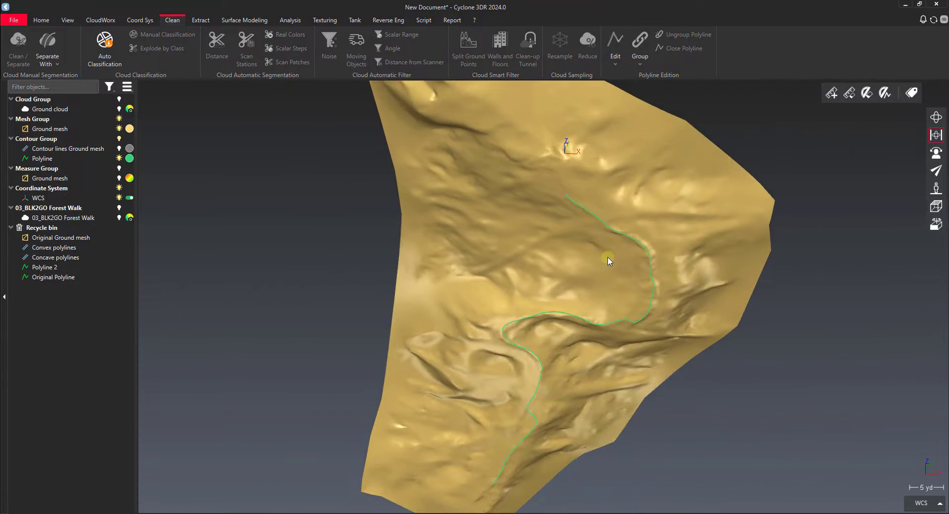
pyautogui.moveTo(608, 258); pyautogui.dragTo(499, 288)
pyautogui.moveTo(499, 289); pyautogui.dragTo(570, 295, button='right')
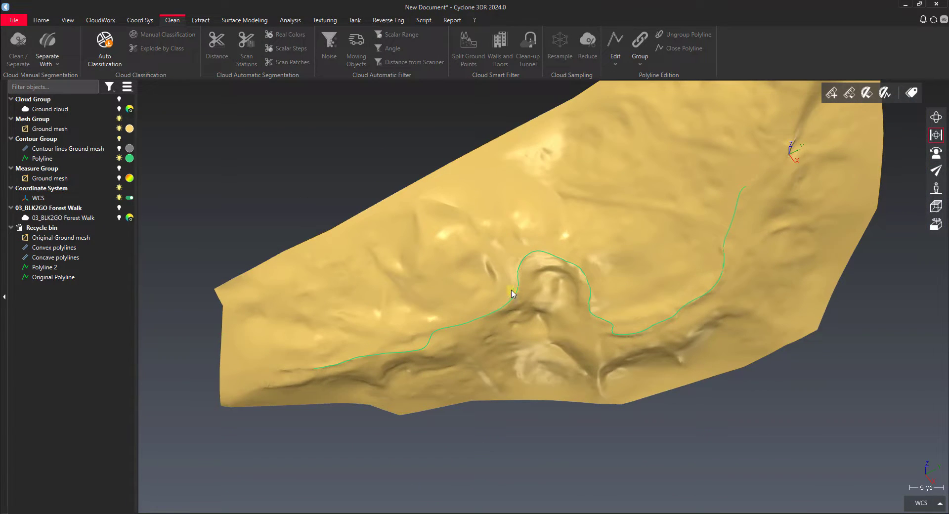